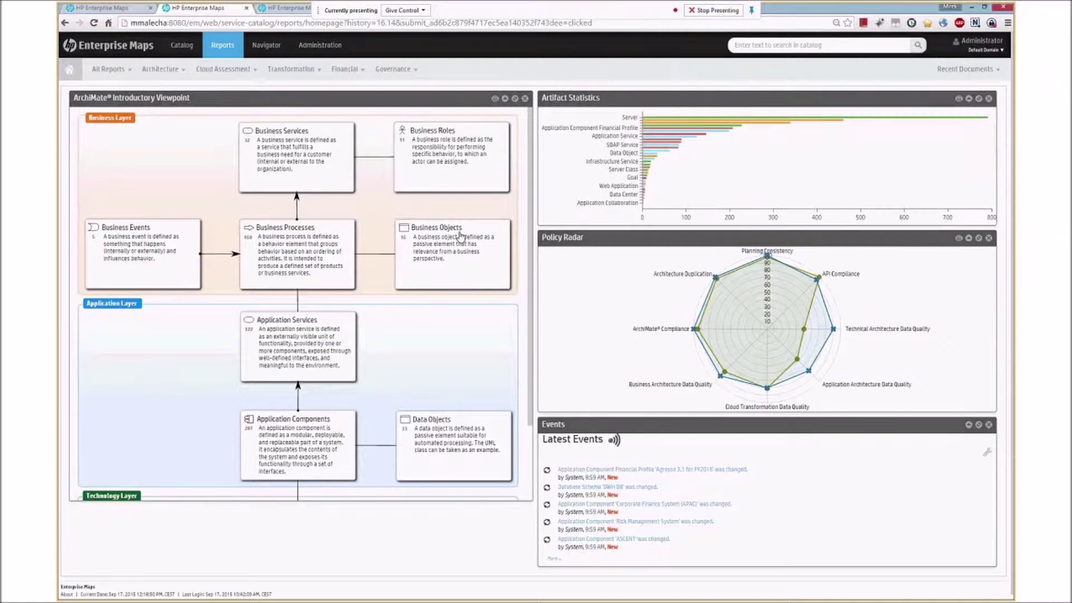
Step: Extend the ArchiMate Introductory Viewpoint widget downward and open the Cloud Analysis Dashboard
{"action": "left_click_drag", "start_coordinate": [328, 501], "coordinate": [330, 575]}
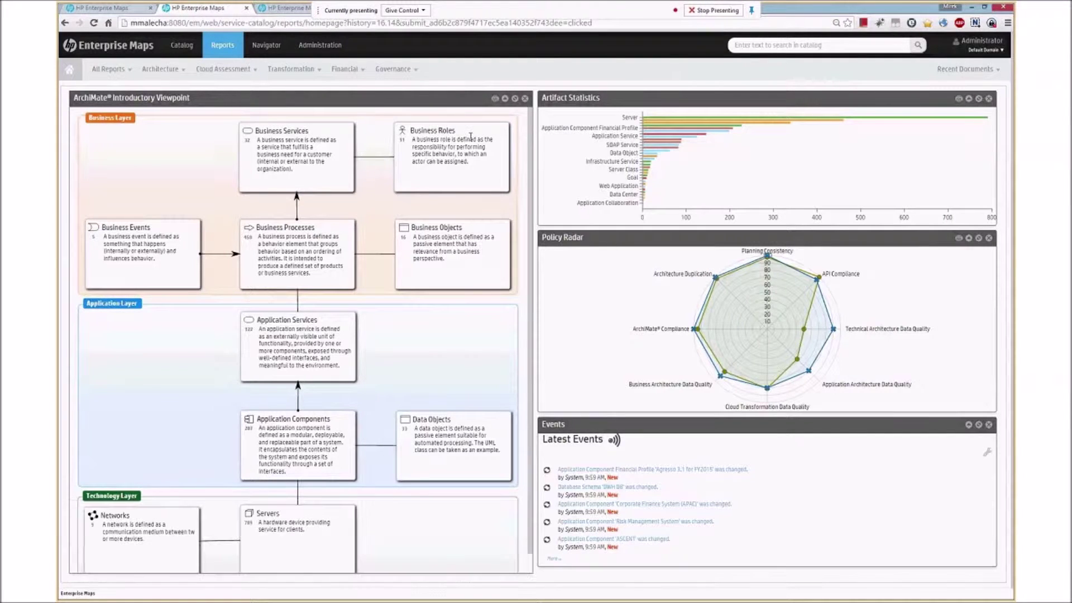
{"action": "left_click", "coordinate": [223, 69]}
{"action": "left_click", "coordinate": [240, 112]}
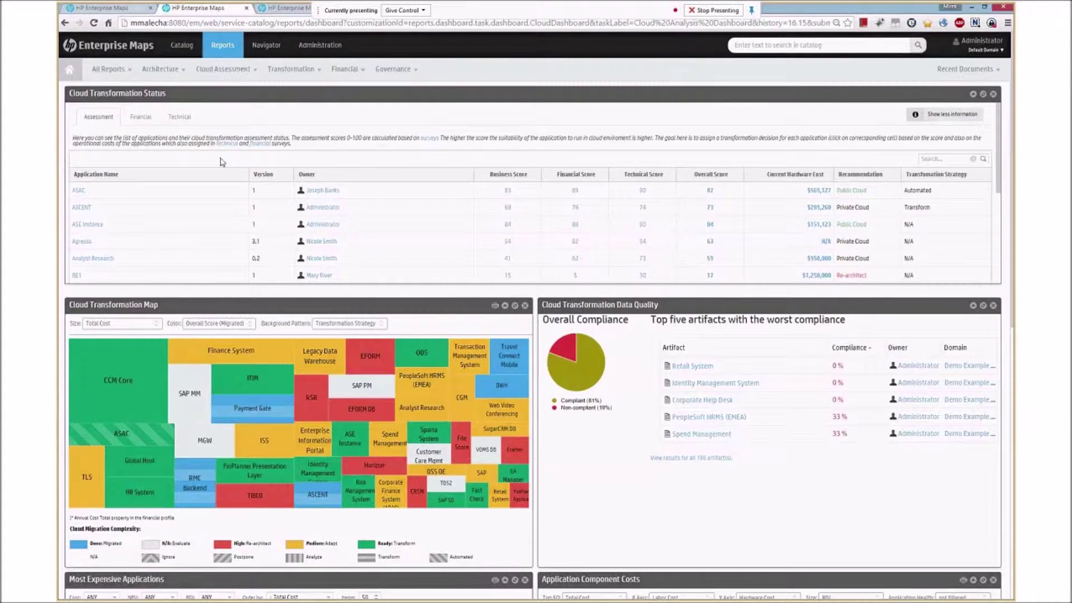
Step: Review the Financial and Technical views of the Cloud Transformation Status widget and return to its Assessment view
{"action": "left_click", "coordinate": [149, 119]}
{"action": "left_click", "coordinate": [176, 120]}
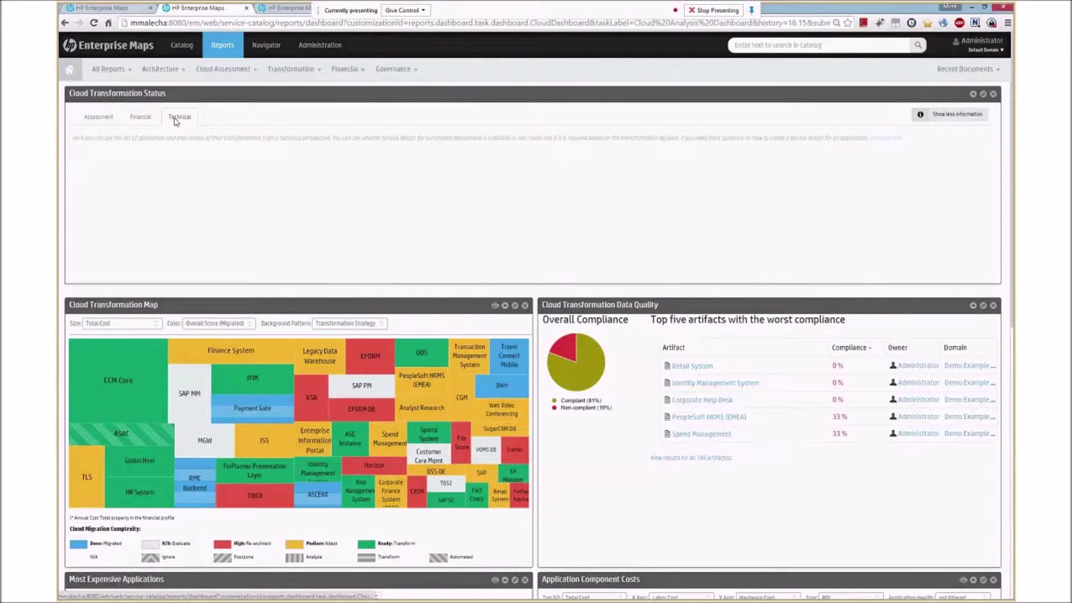
{"action": "left_click", "coordinate": [99, 118]}
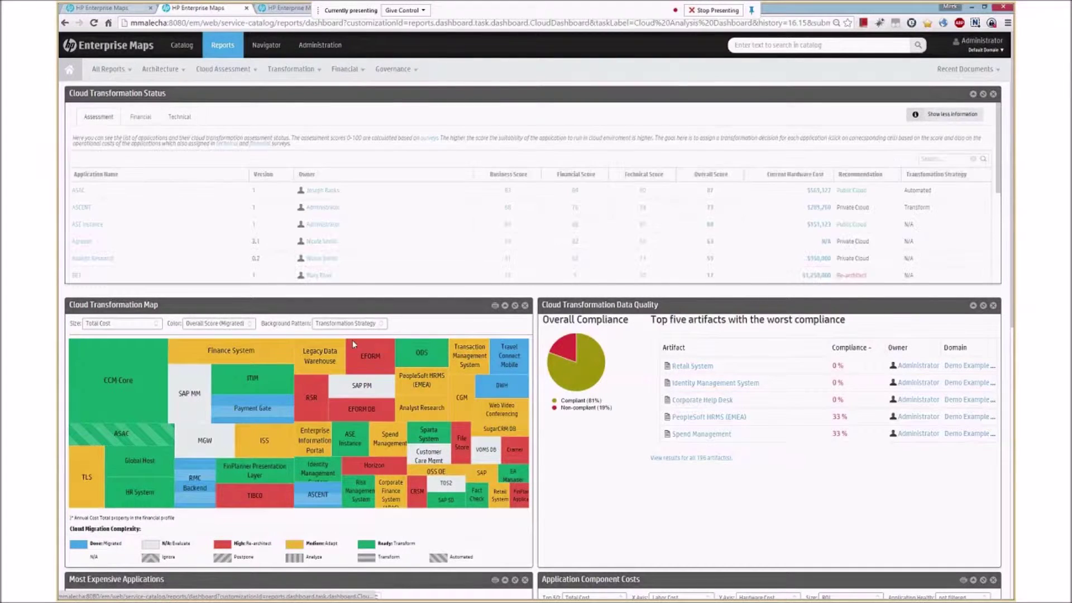
Step: Maximize the Cloud Transformation Map and color it by Business Score
{"action": "left_click", "coordinate": [515, 307]}
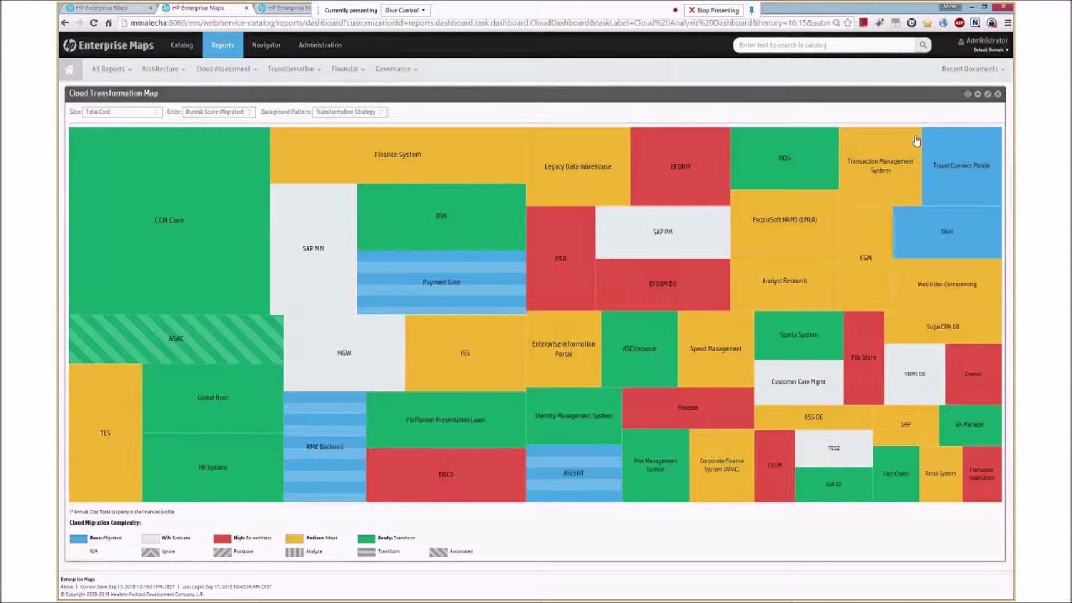
{"action": "left_click", "coordinate": [219, 111]}
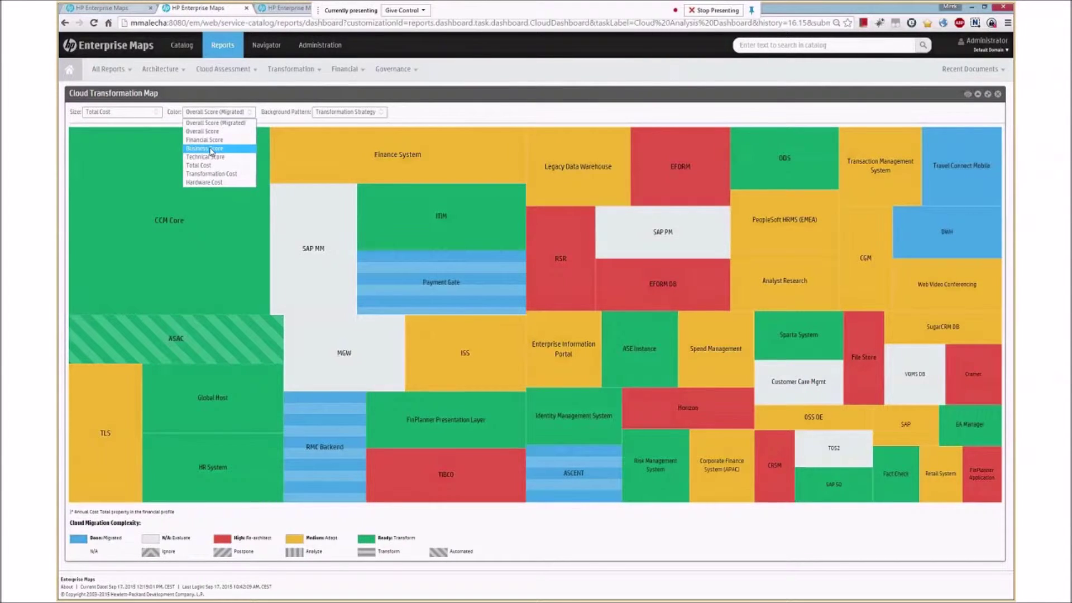
{"action": "left_click", "coordinate": [253, 145]}
Step: Size the Cloud Transformation Map by Financial Score and color it by Transformation Cost
{"action": "left_click", "coordinate": [120, 112]}
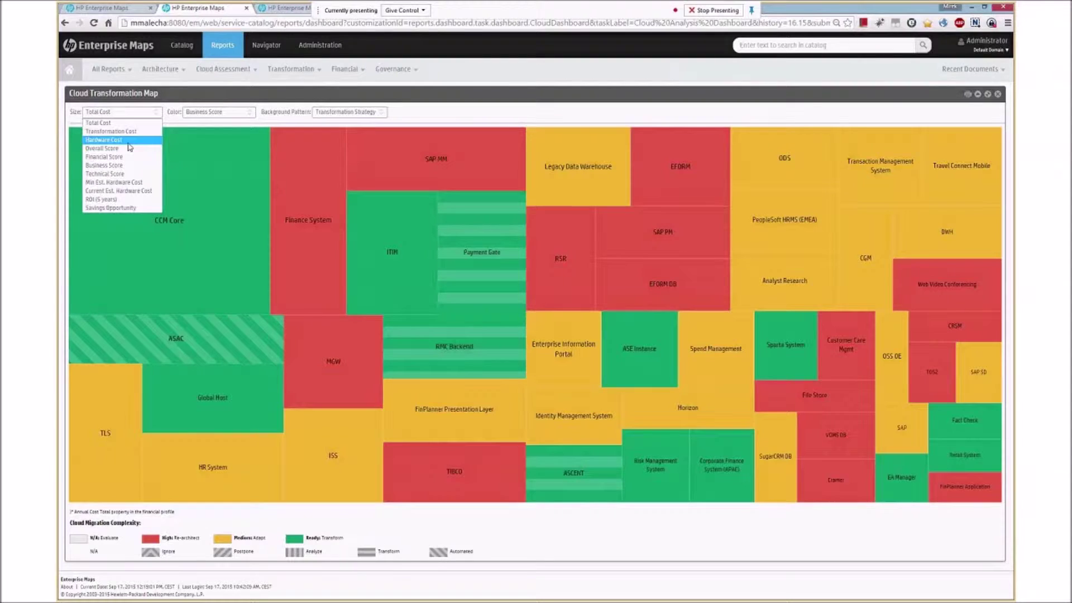
{"action": "left_click", "coordinate": [104, 157]}
{"action": "left_click", "coordinate": [218, 112]}
{"action": "left_click", "coordinate": [213, 179]}
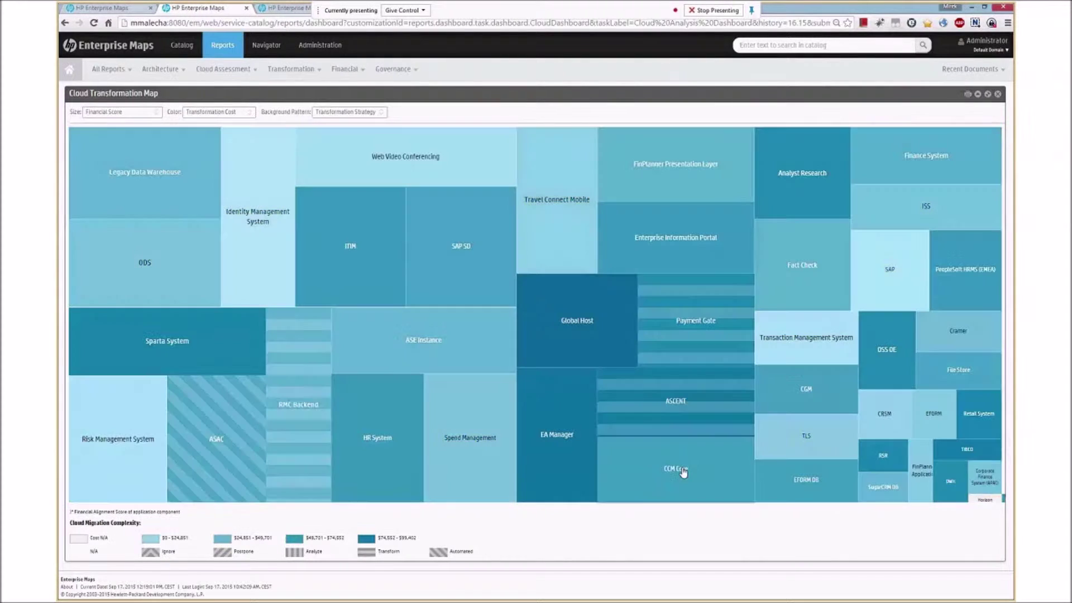
Step: View the Installed Software Map report, followed by the Roadmap report for transformation projects
{"action": "left_click", "coordinate": [290, 69]}
{"action": "left_click", "coordinate": [370, 138]}
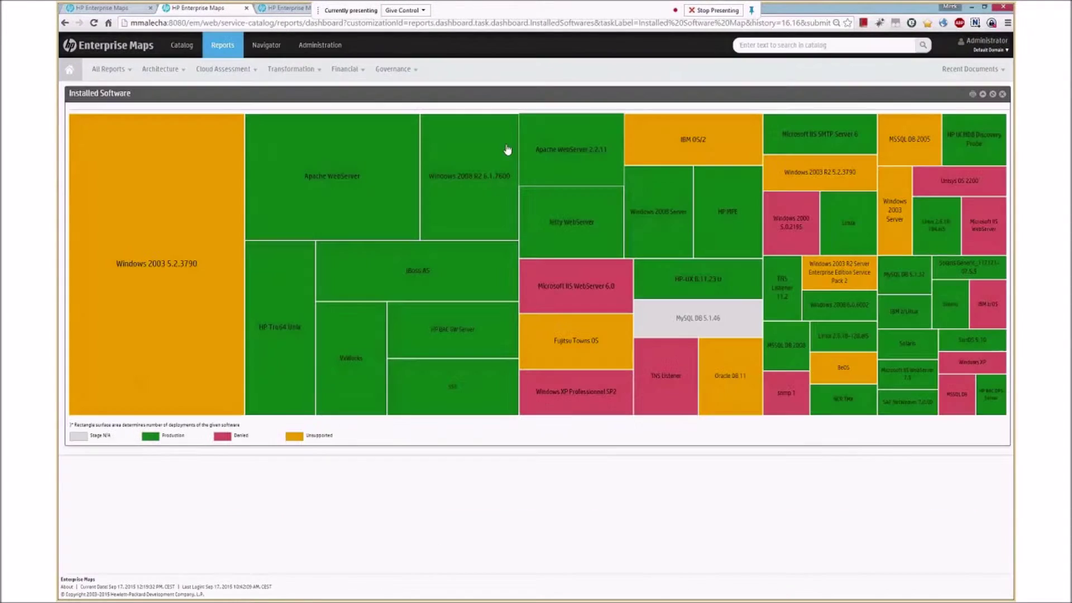
{"action": "left_click", "coordinate": [293, 70]}
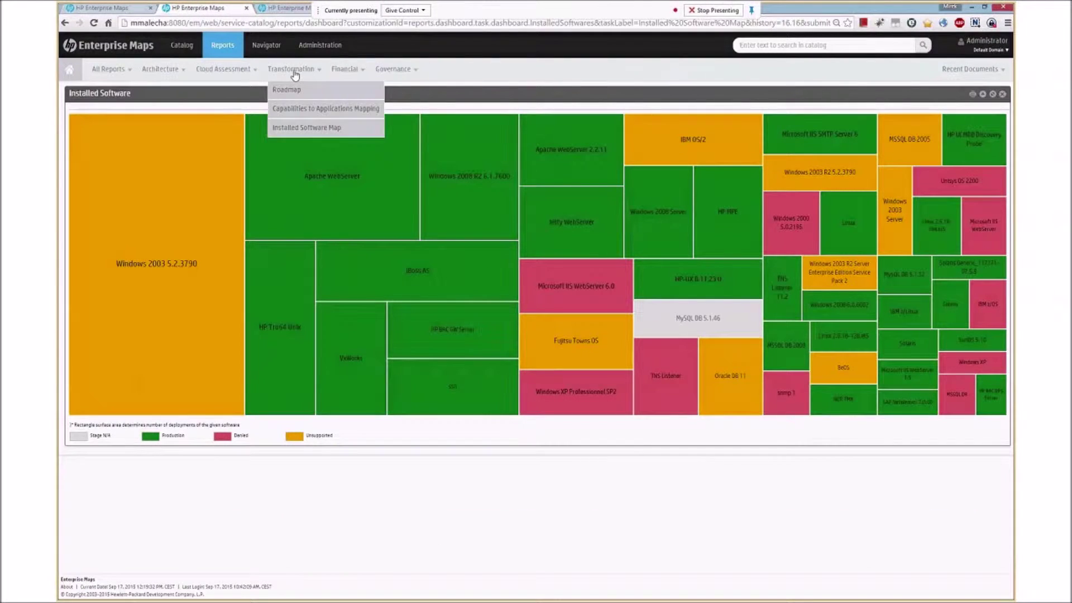
{"action": "left_click", "coordinate": [298, 93]}
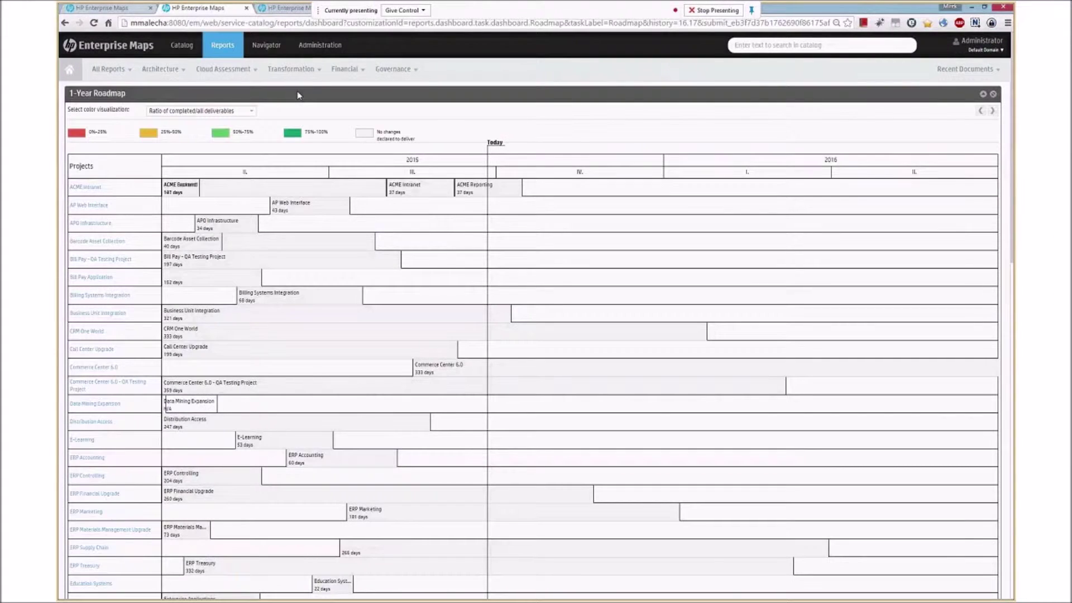
Step: Open the Capabilities to Applications Mapping report from the transformation reports
{"action": "left_click", "coordinate": [344, 68]}
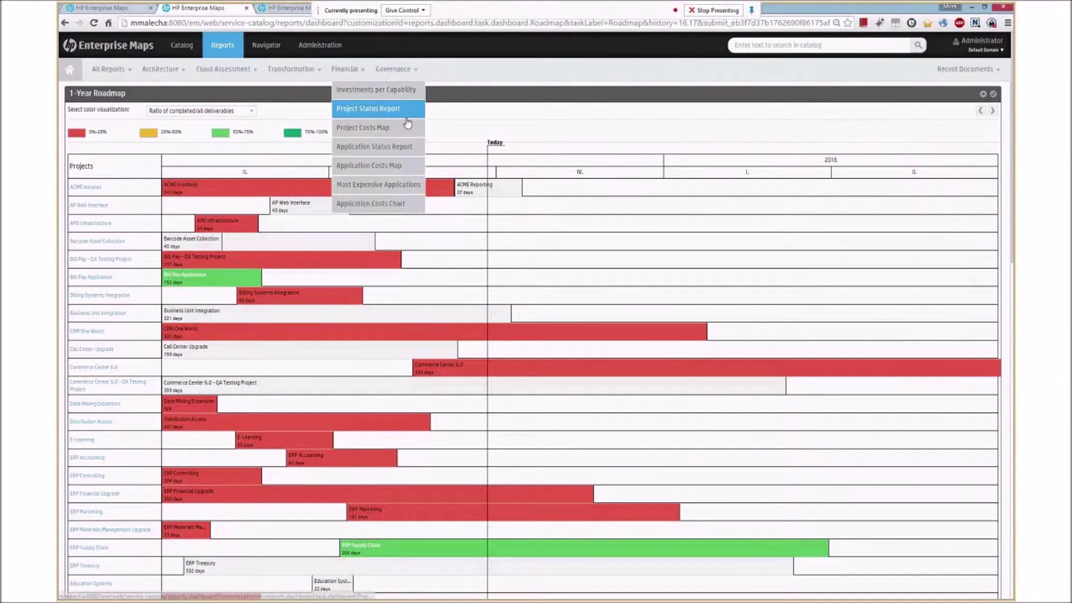
{"action": "left_click", "coordinate": [224, 69]}
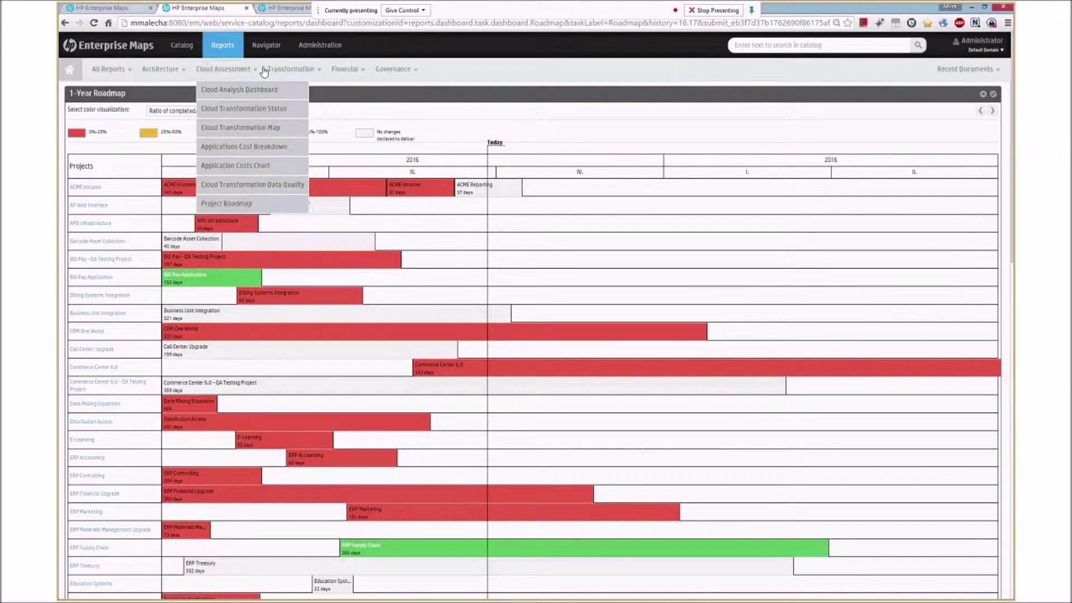
{"action": "left_click", "coordinate": [264, 69]}
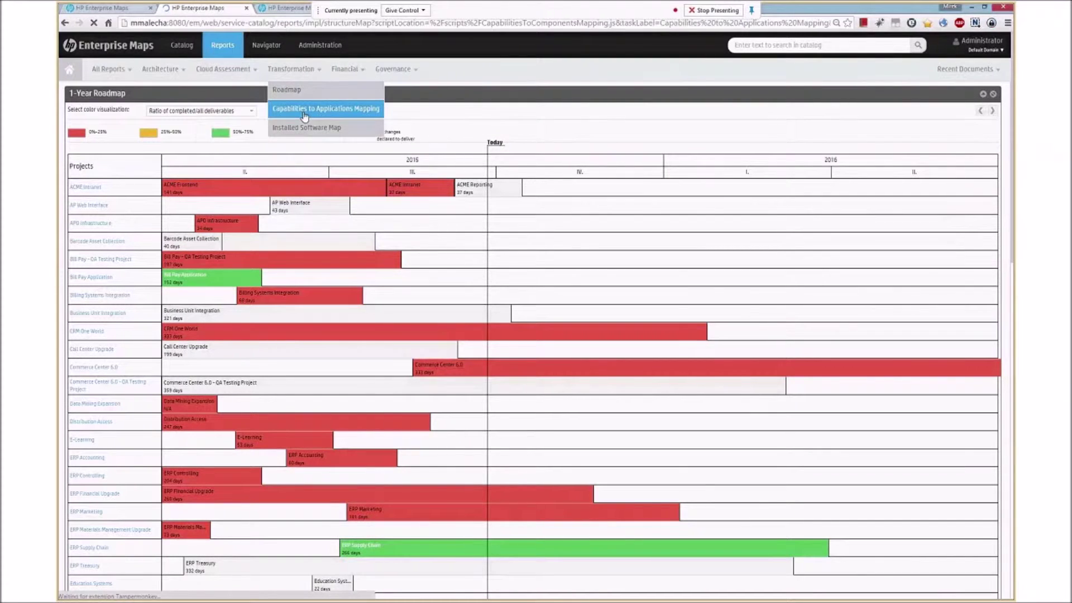
{"action": "left_click", "coordinate": [304, 110]}
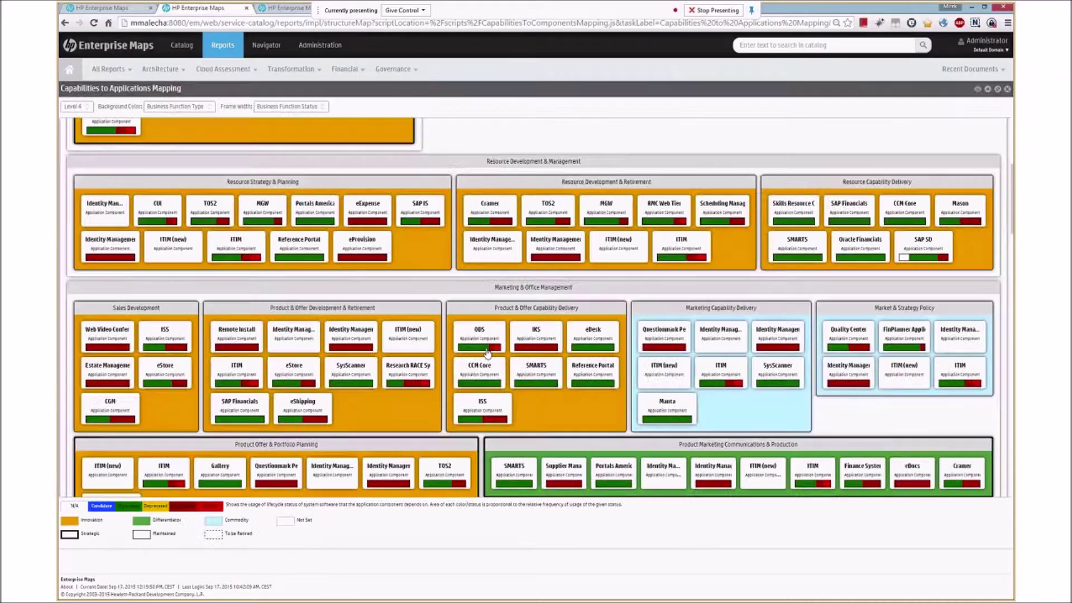
Step: Drill down into the Supply/Partner Relationship Management capability and further into its S/P Performance Management group
{"action": "scroll", "coordinate": [488, 354], "scroll_direction": "down", "scroll_amount": 5}
{"action": "left_click", "coordinate": [537, 132]}
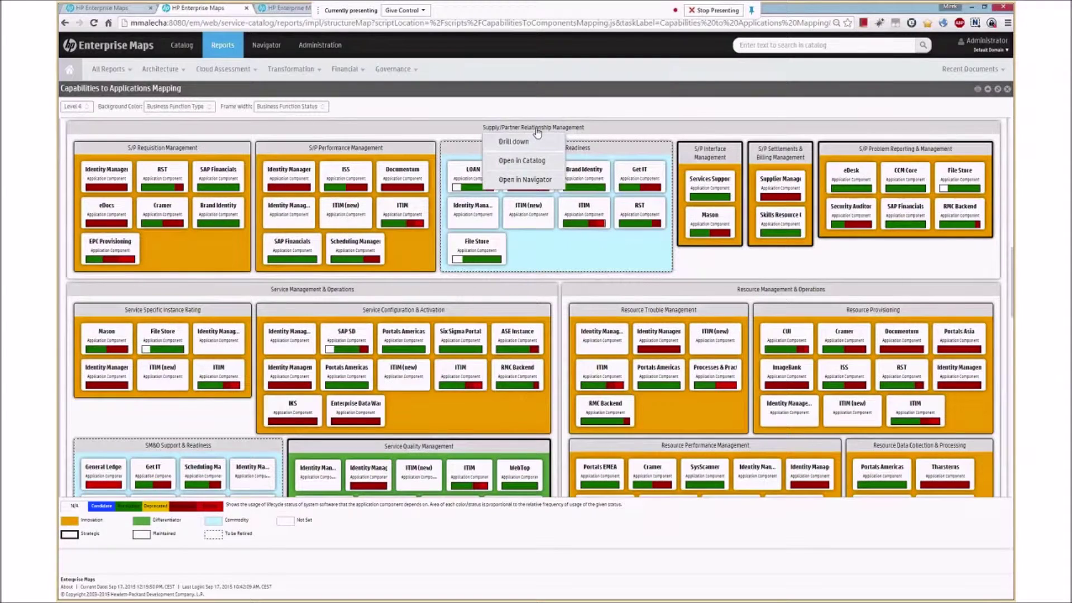
{"action": "left_click", "coordinate": [525, 144]}
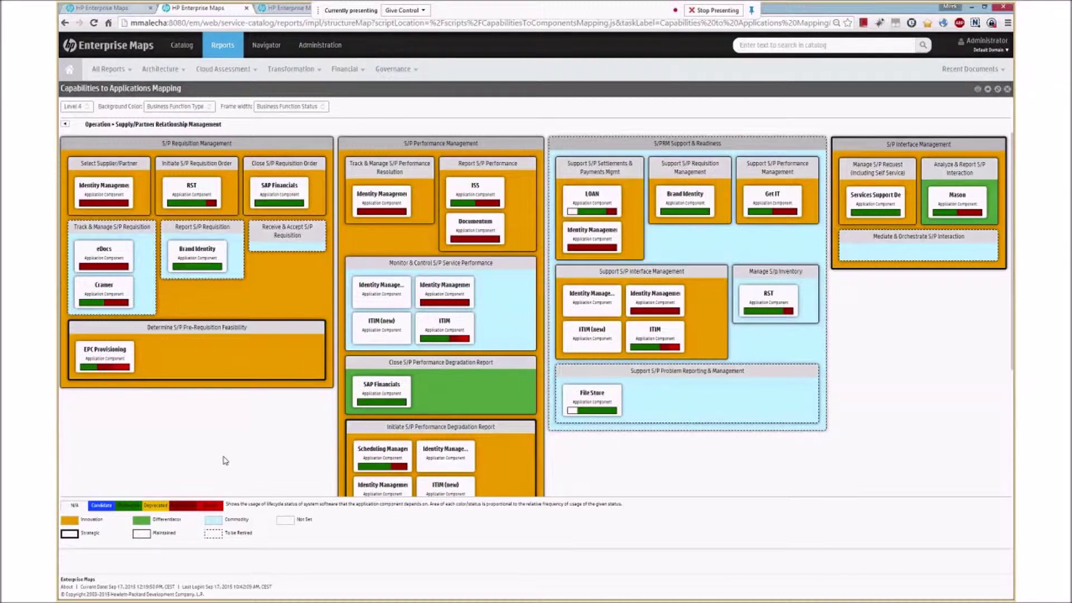
{"action": "left_click", "coordinate": [453, 158]}
{"action": "left_click", "coordinate": [435, 157]}
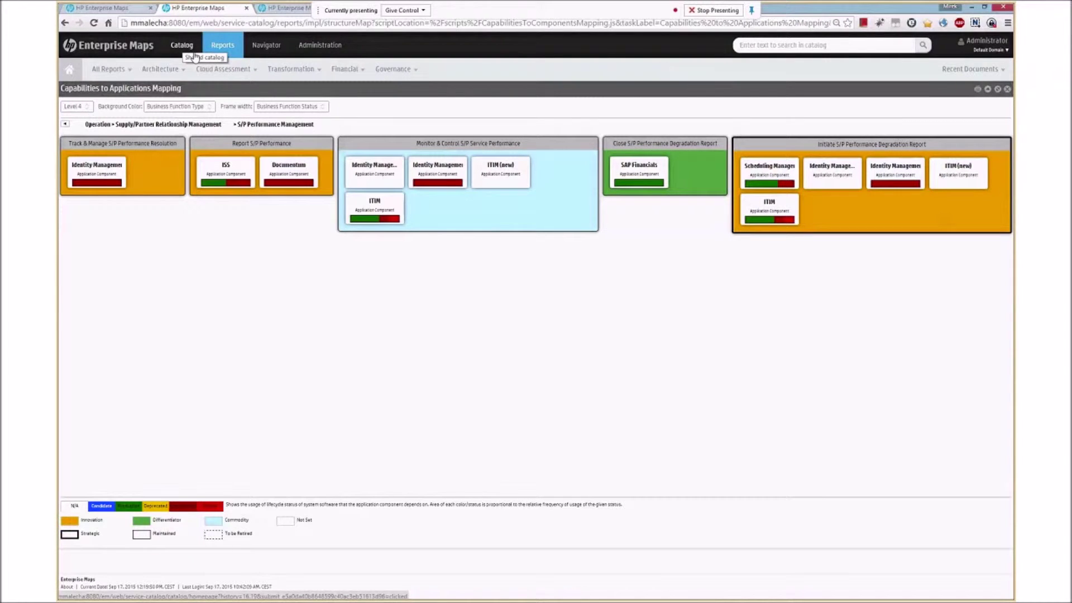
Step: Open script management in Administration and review the Surveys and the Reports & Portlets scripts
{"action": "left_click", "coordinate": [324, 45]}
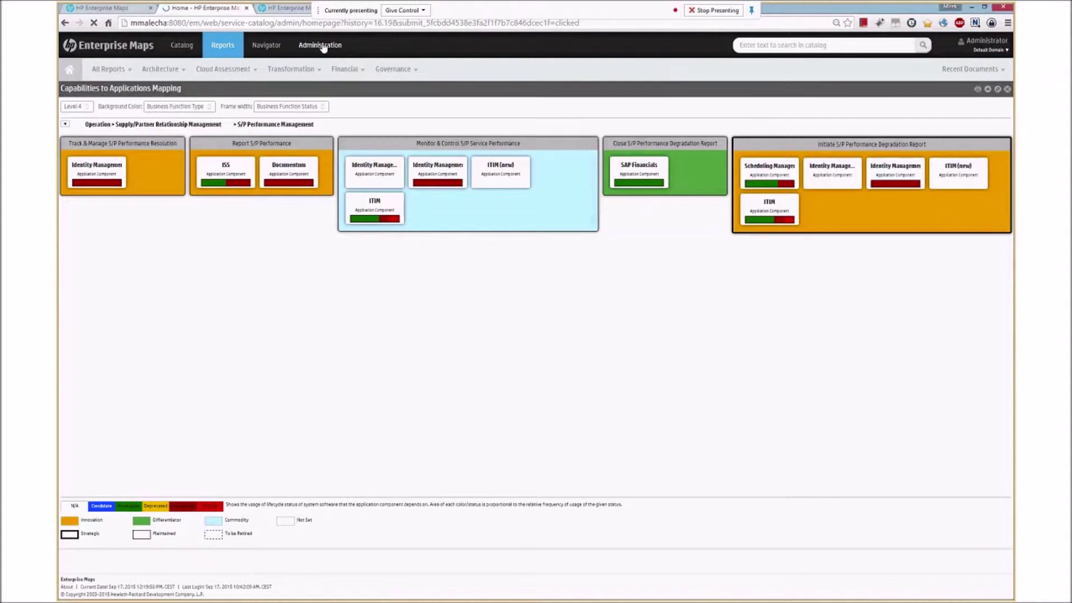
{"action": "mouse_move", "coordinate": [304, 70]}
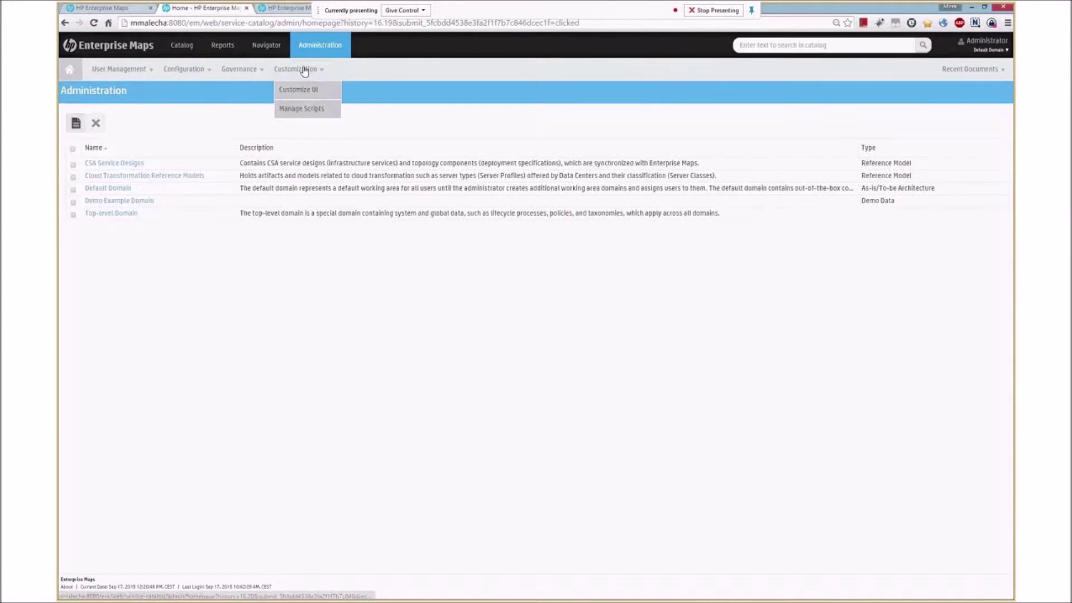
{"action": "left_click", "coordinate": [293, 110]}
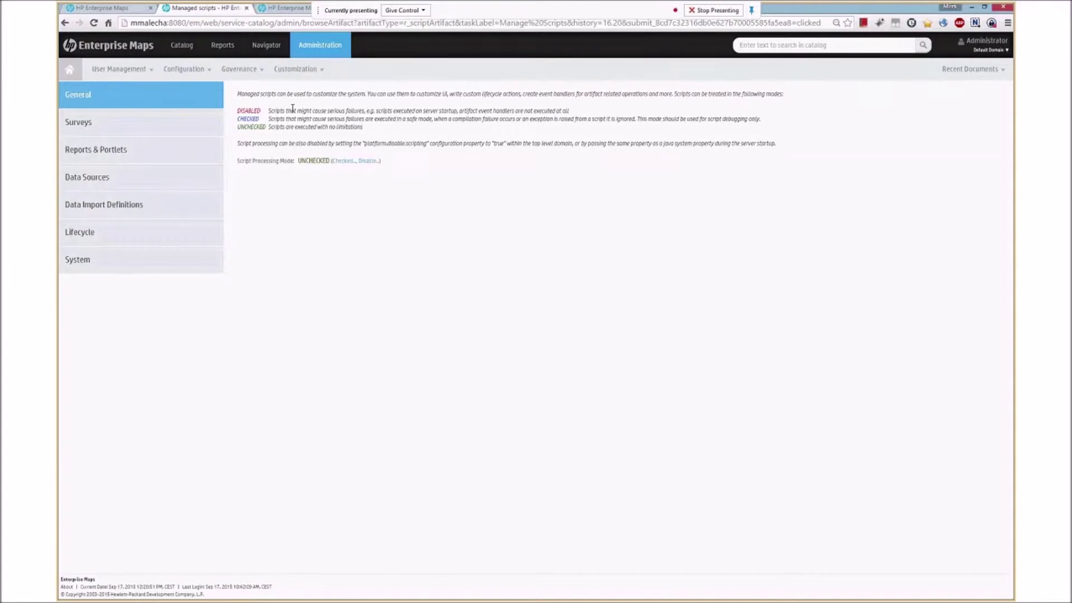
{"action": "left_click", "coordinate": [82, 129]}
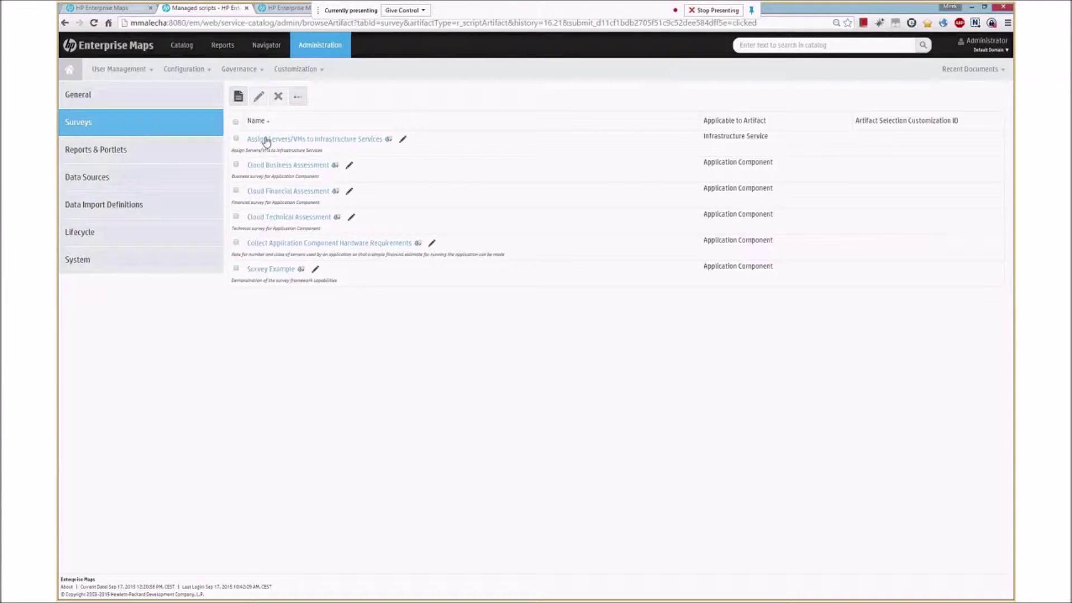
{"action": "left_click", "coordinate": [108, 153]}
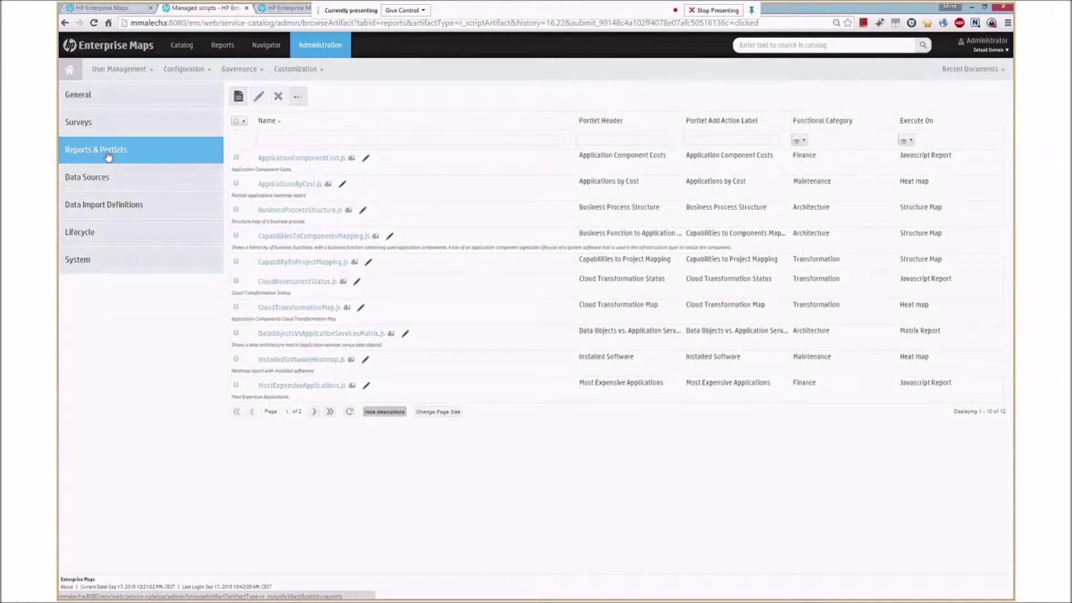
Step: Switch to the browser page with the reports home and start a new dashboard named Test
{"action": "left_click", "coordinate": [124, 11]}
{"action": "left_click", "coordinate": [367, 154]}
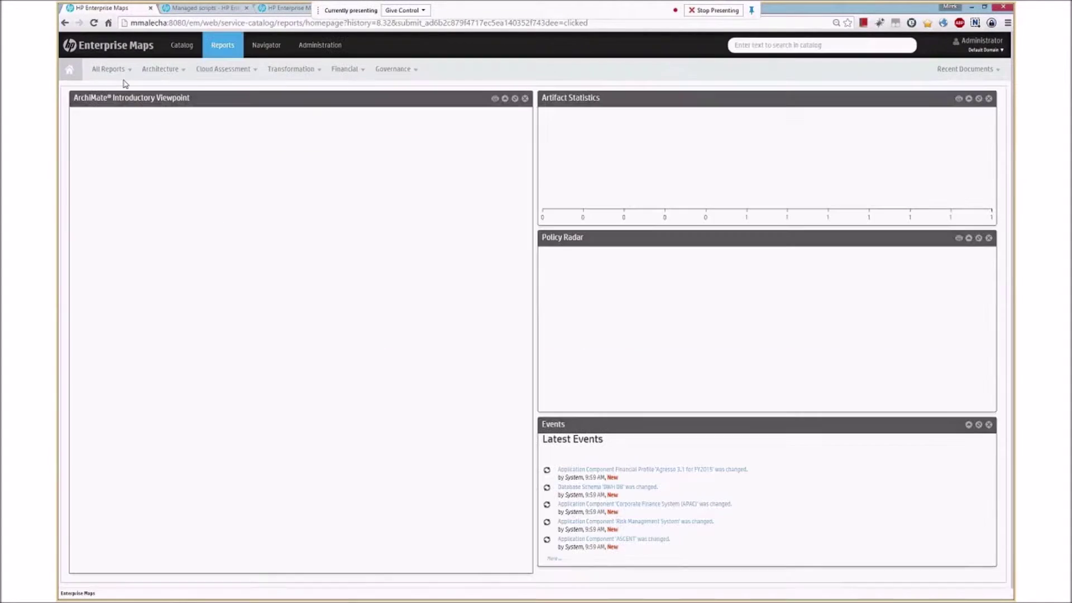
{"action": "left_click", "coordinate": [122, 74]}
{"action": "mouse_move", "coordinate": [140, 90]}
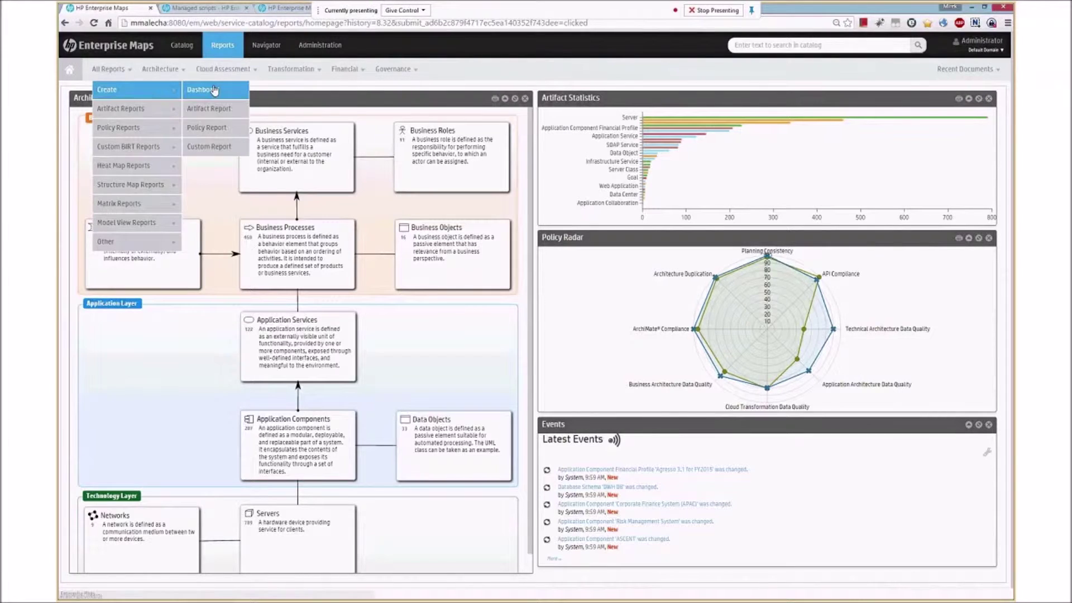
{"action": "left_click", "coordinate": [218, 89]}
{"action": "left_click", "coordinate": [452, 230]}
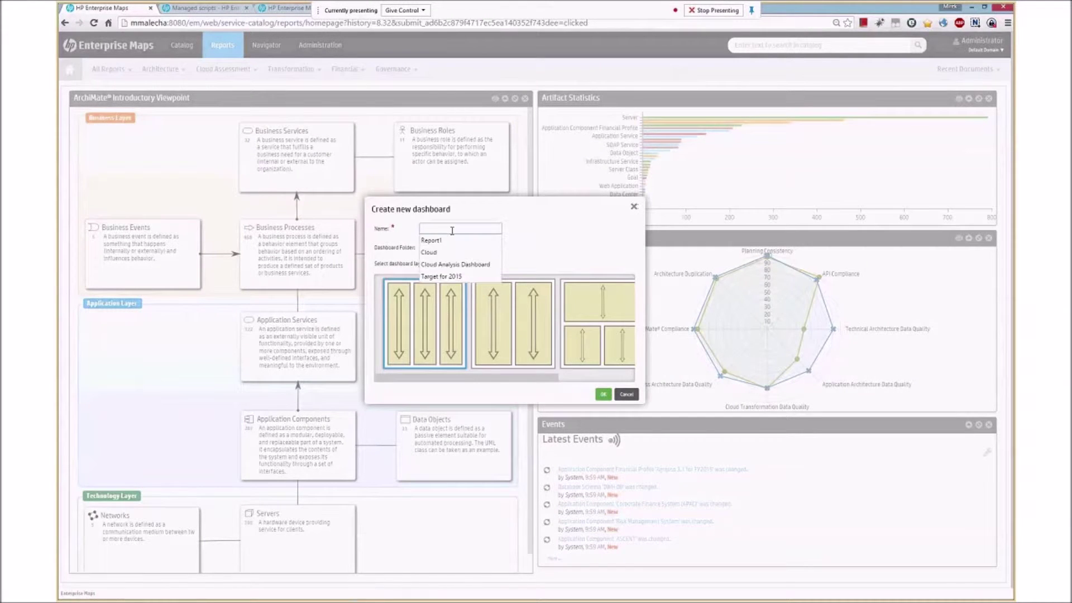
{"action": "type", "text": "Test"}
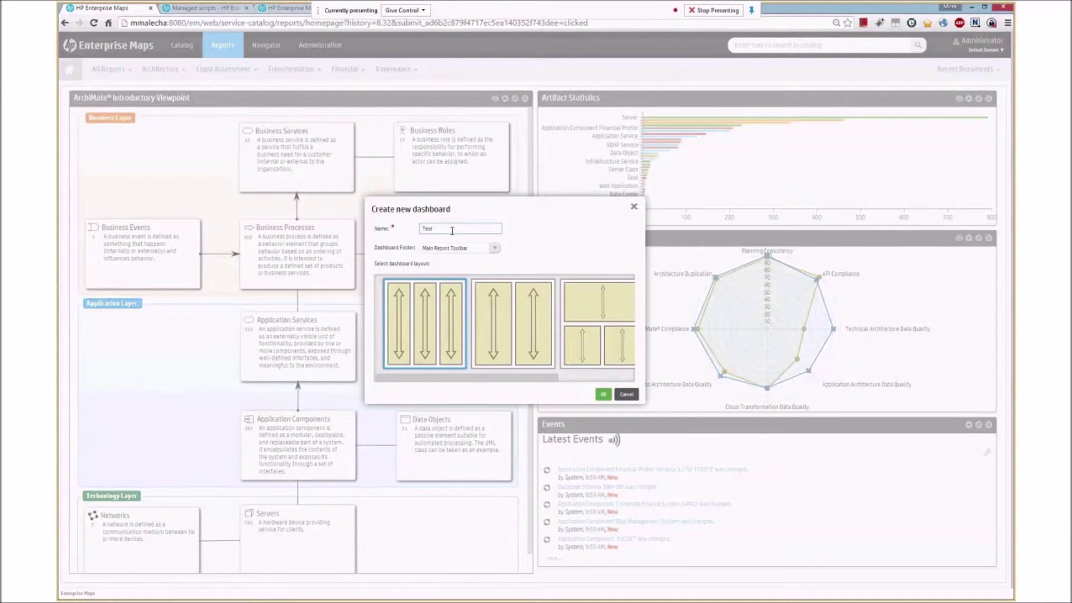
Step: Create the dashboard in the Governance folder using the layout with one wide area above two smaller ones
{"action": "left_click", "coordinate": [585, 311]}
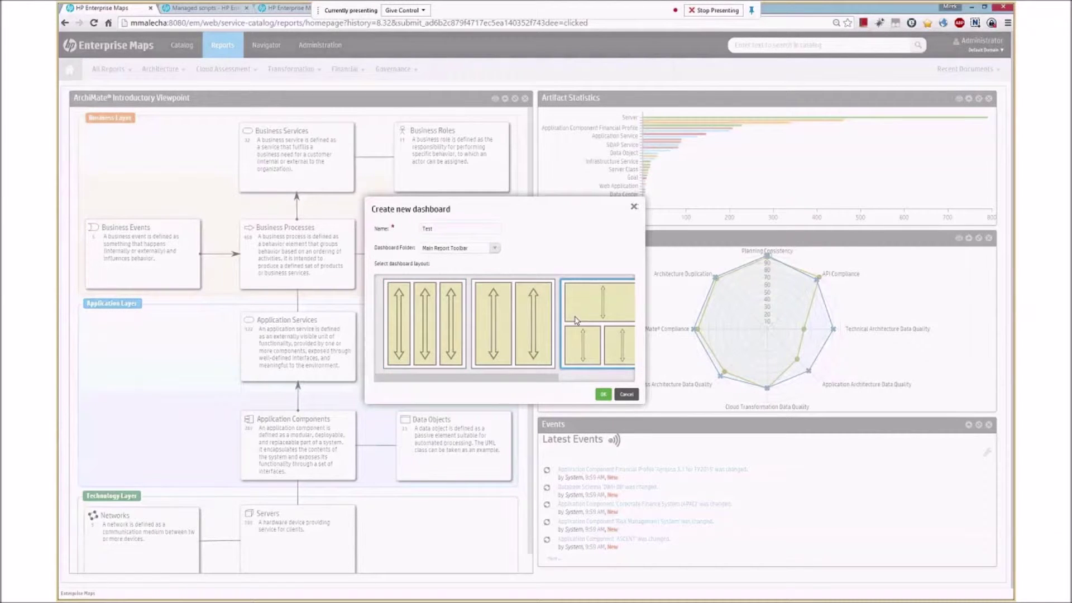
{"action": "left_click_drag", "start_coordinate": [547, 378], "coordinate": [650, 379]}
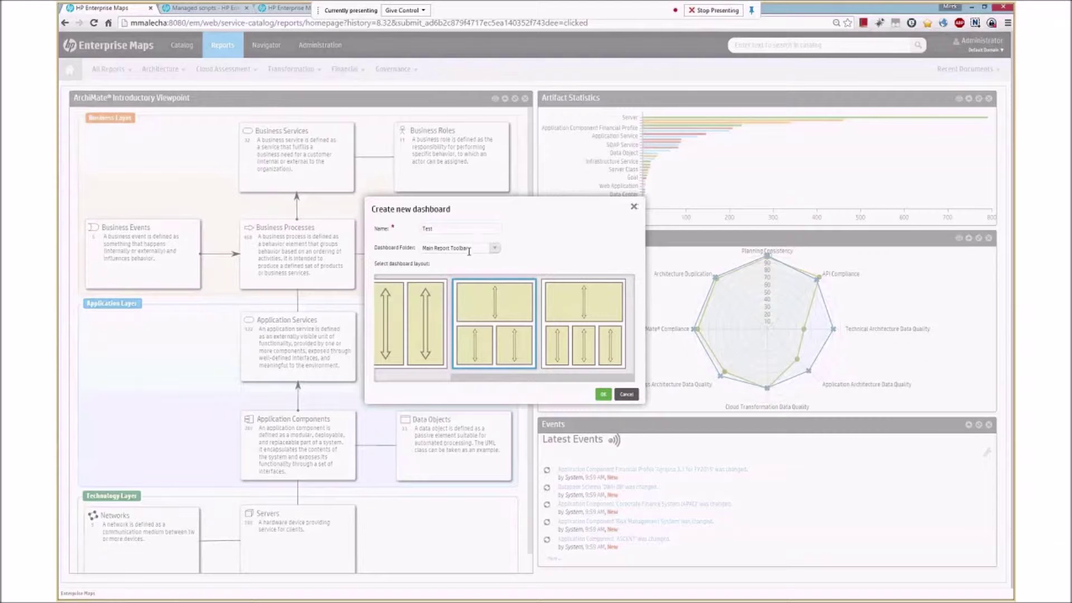
{"action": "left_click", "coordinate": [495, 248]}
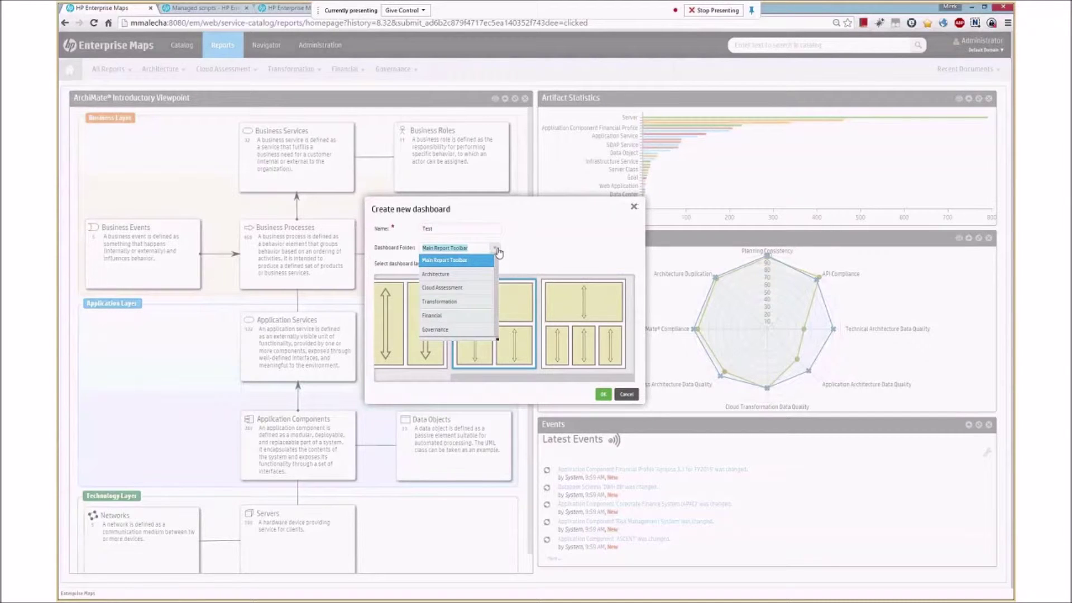
{"action": "left_click", "coordinate": [452, 331]}
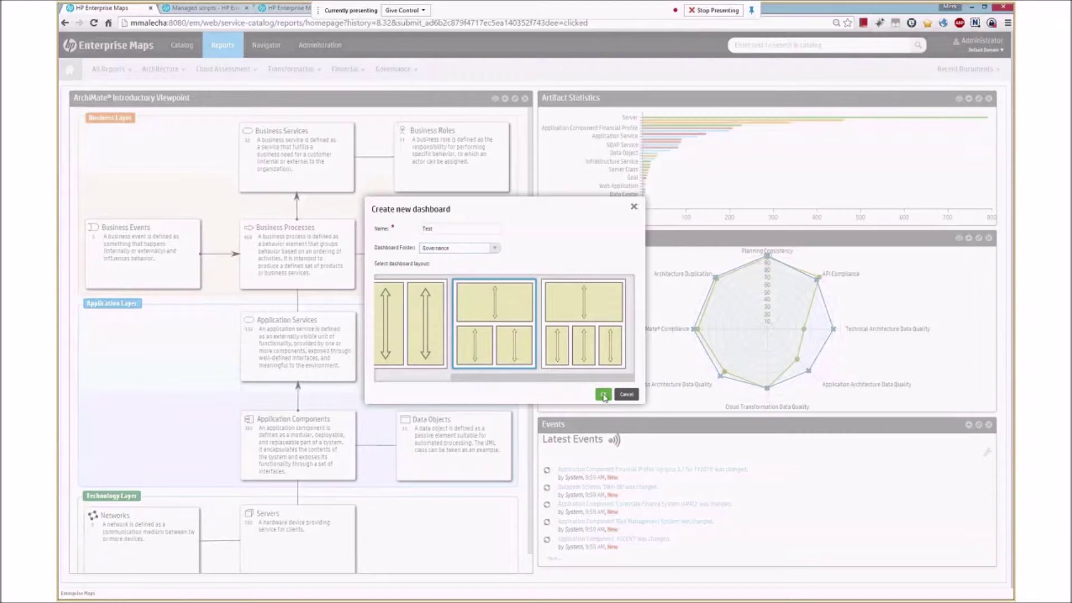
{"action": "left_click", "coordinate": [603, 395]}
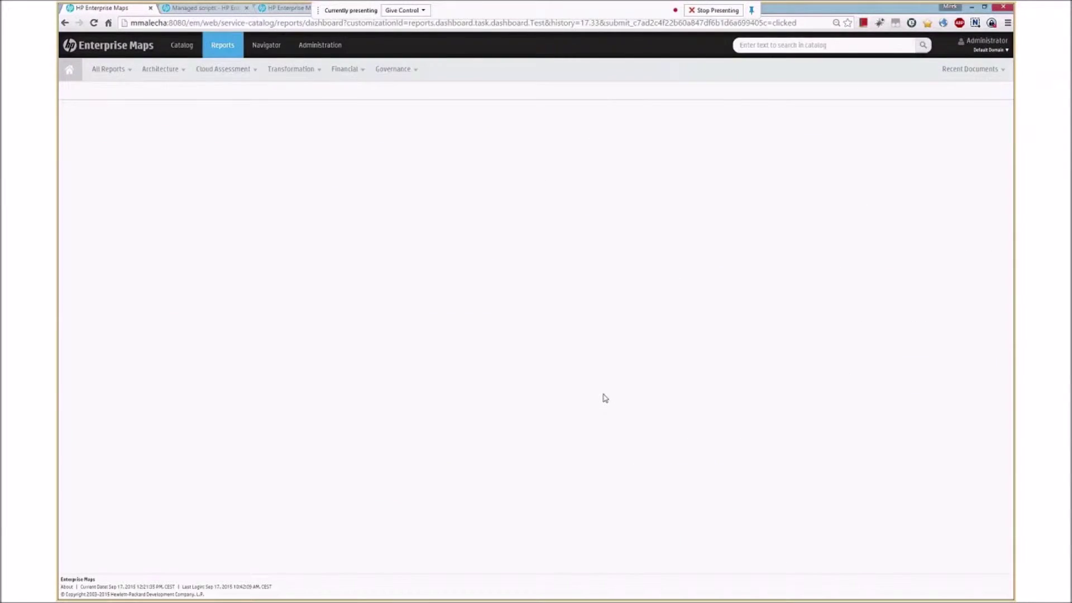
Step: Add the Installed Software widget from the Maintenance category to the wide area of the Test dashboard
{"action": "right_click", "coordinate": [355, 89]}
{"action": "mouse_move", "coordinate": [412, 119]}
{"action": "mouse_move", "coordinate": [509, 115]}
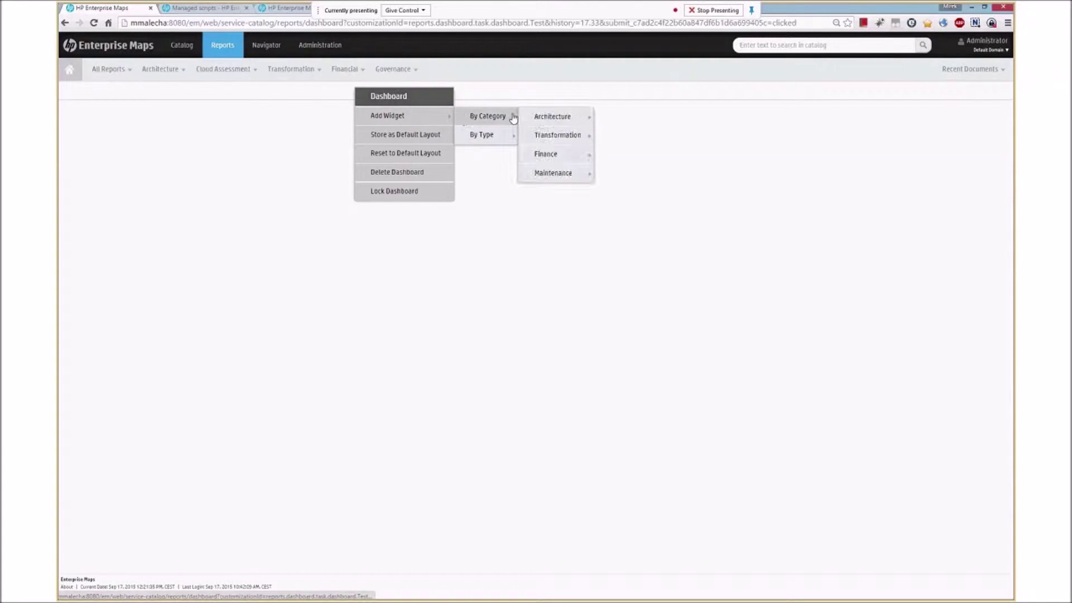
{"action": "mouse_move", "coordinate": [566, 124]}
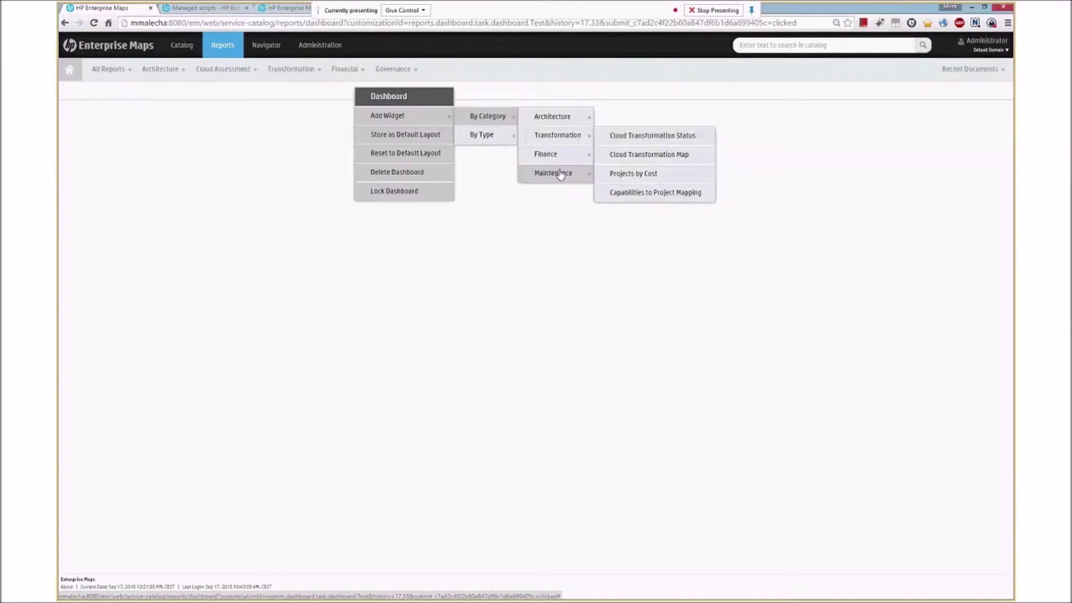
{"action": "mouse_move", "coordinate": [560, 175]}
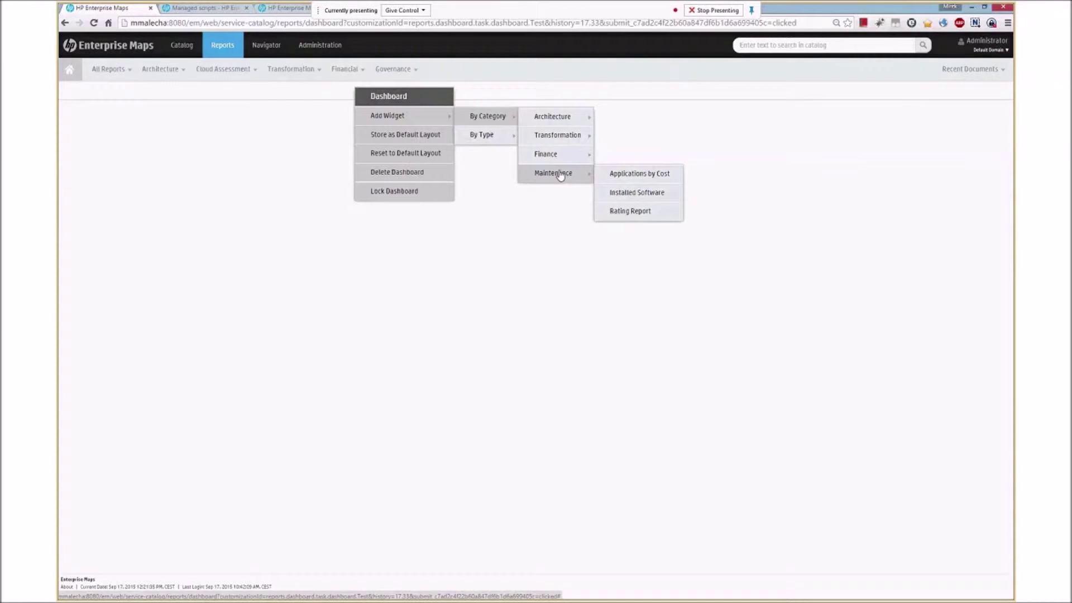
{"action": "left_click", "coordinate": [637, 194]}
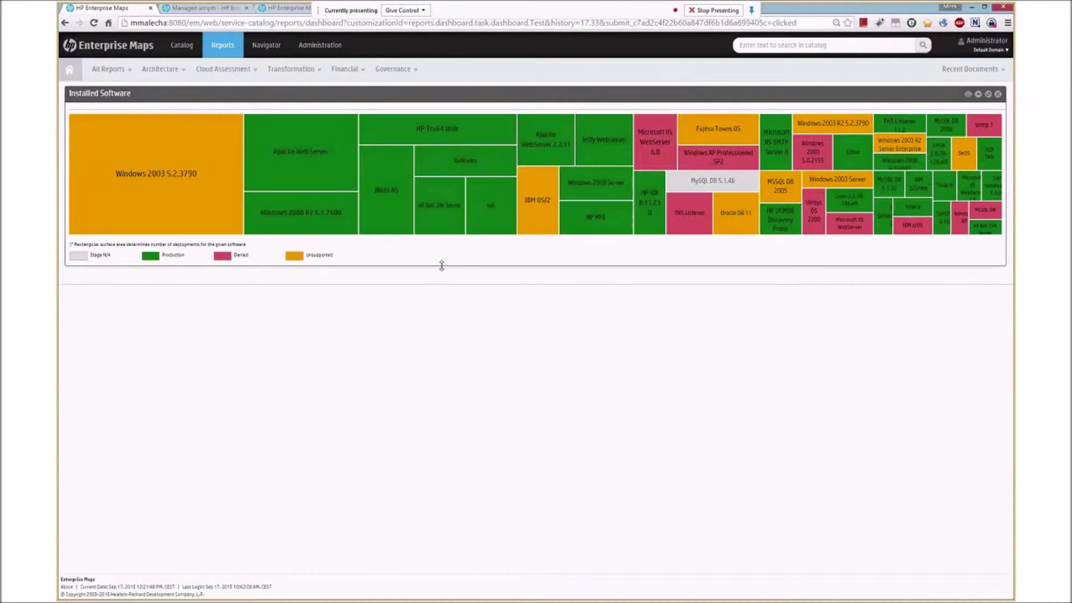
Step: Add the Architecture Model Viewpoint model view to the dashboard below the Installed Software heat map
{"action": "right_click", "coordinate": [159, 357]}
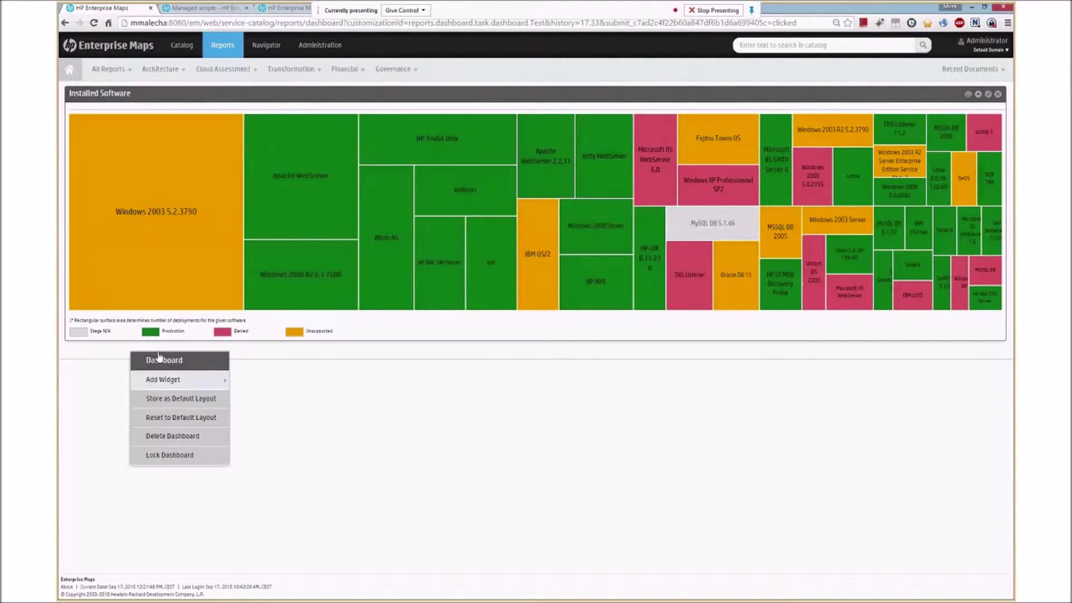
{"action": "mouse_move", "coordinate": [212, 380]}
{"action": "mouse_move", "coordinate": [268, 399]}
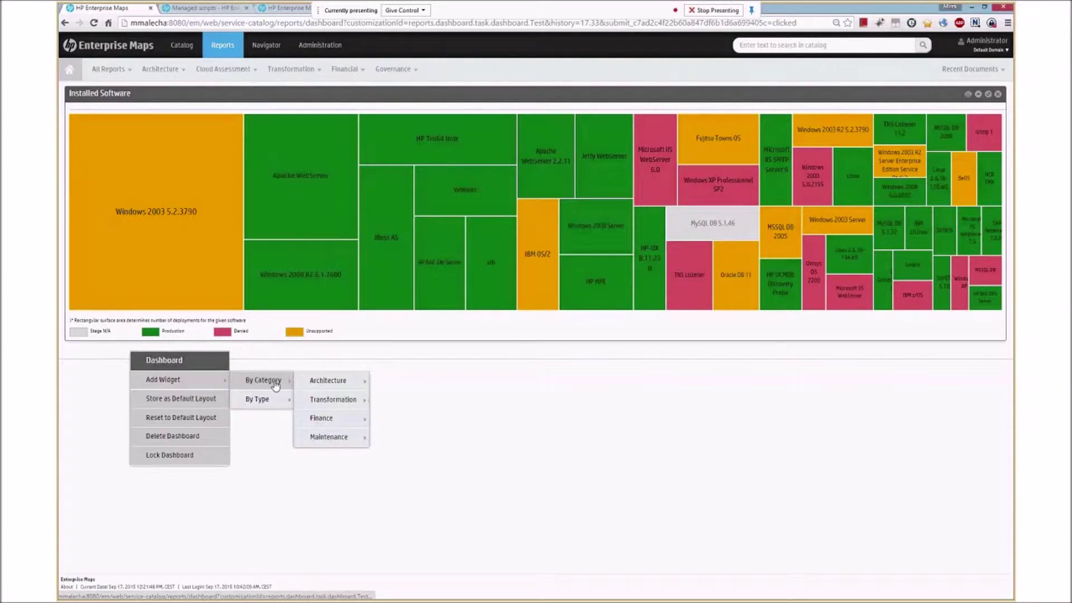
{"action": "mouse_move", "coordinate": [345, 519]}
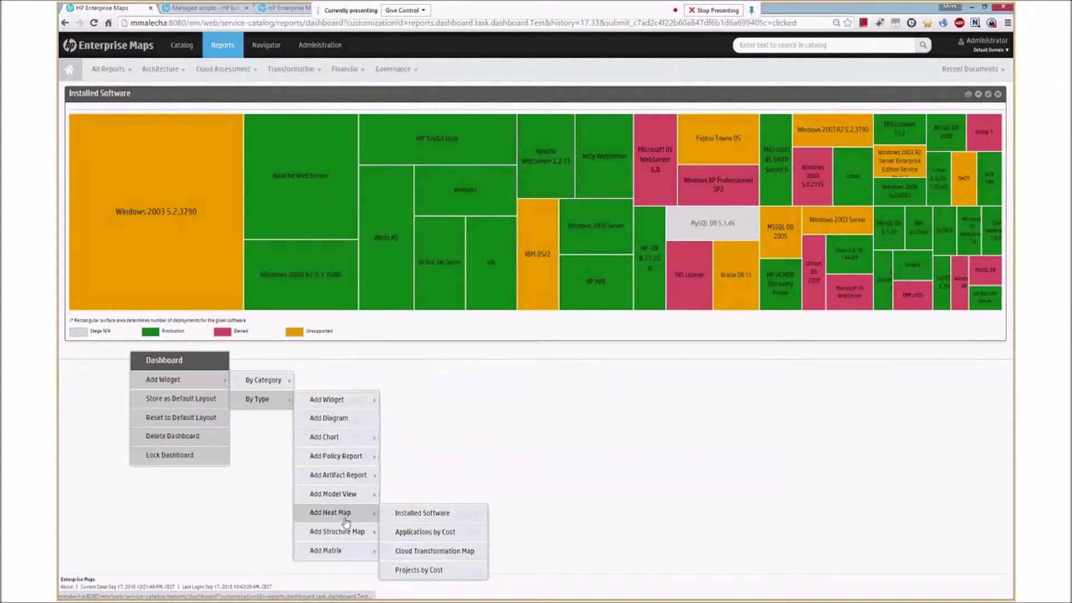
{"action": "mouse_move", "coordinate": [357, 494]}
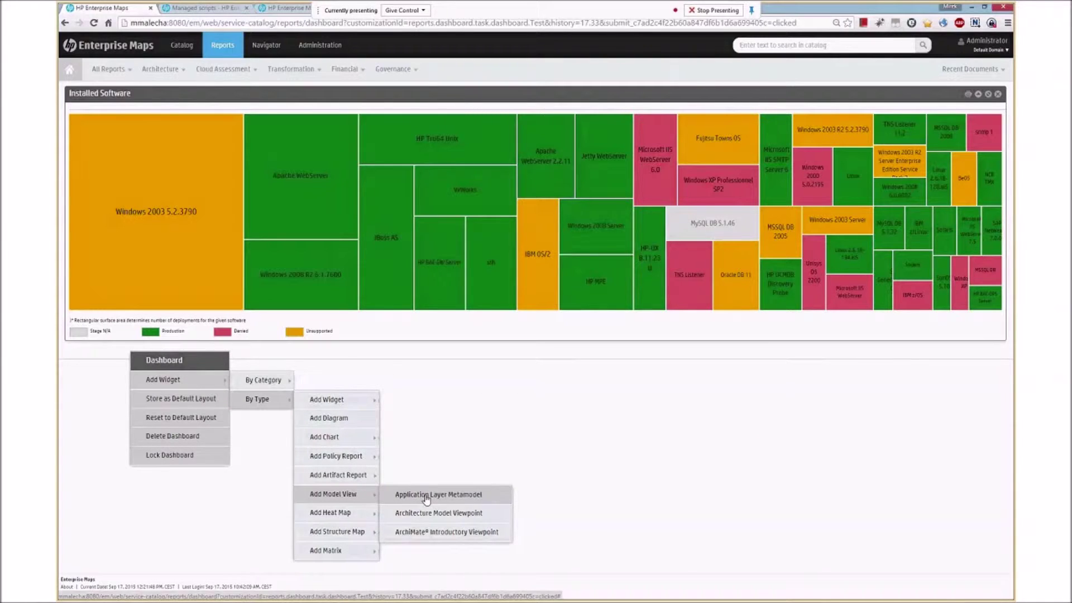
{"action": "left_click", "coordinate": [440, 513]}
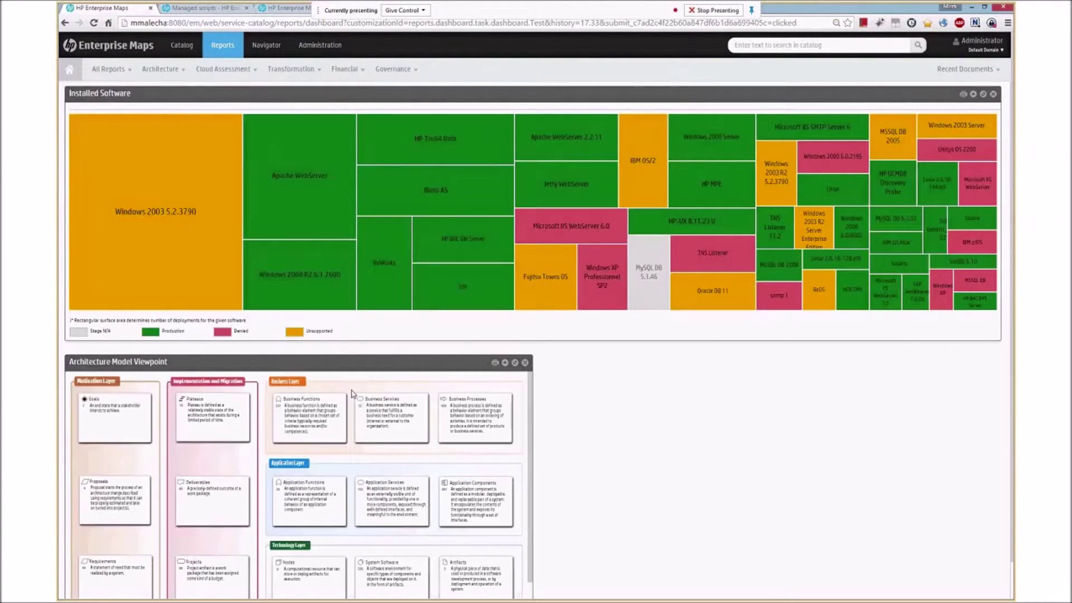
Step: Add a diagram widget to the empty dashboard area beside the Architecture Model Viewpoint
{"action": "right_click", "coordinate": [743, 381]}
{"action": "mouse_move", "coordinate": [793, 405]}
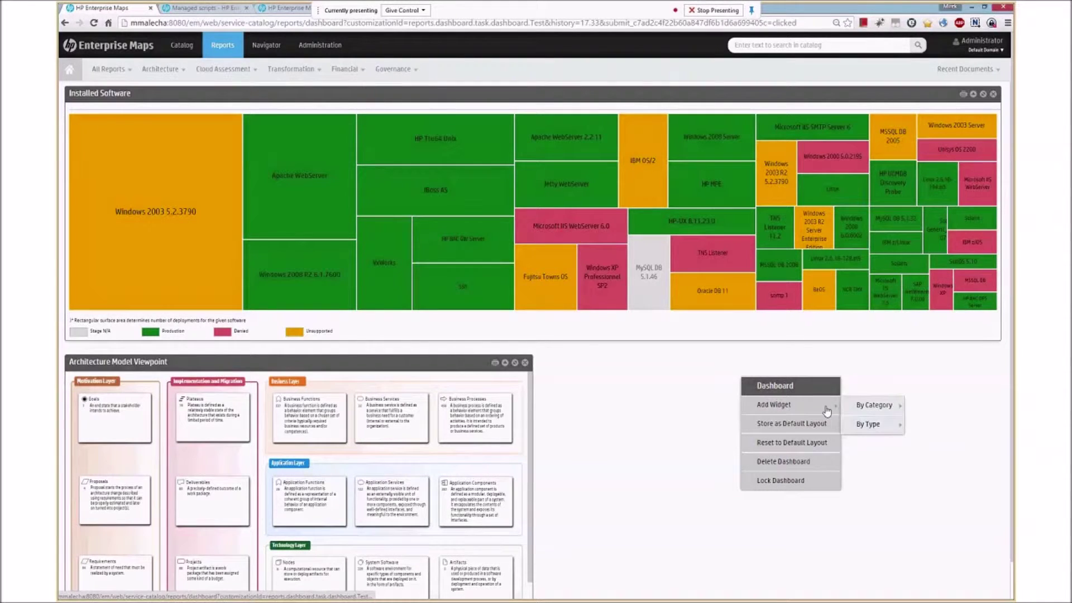
{"action": "mouse_move", "coordinate": [874, 405]}
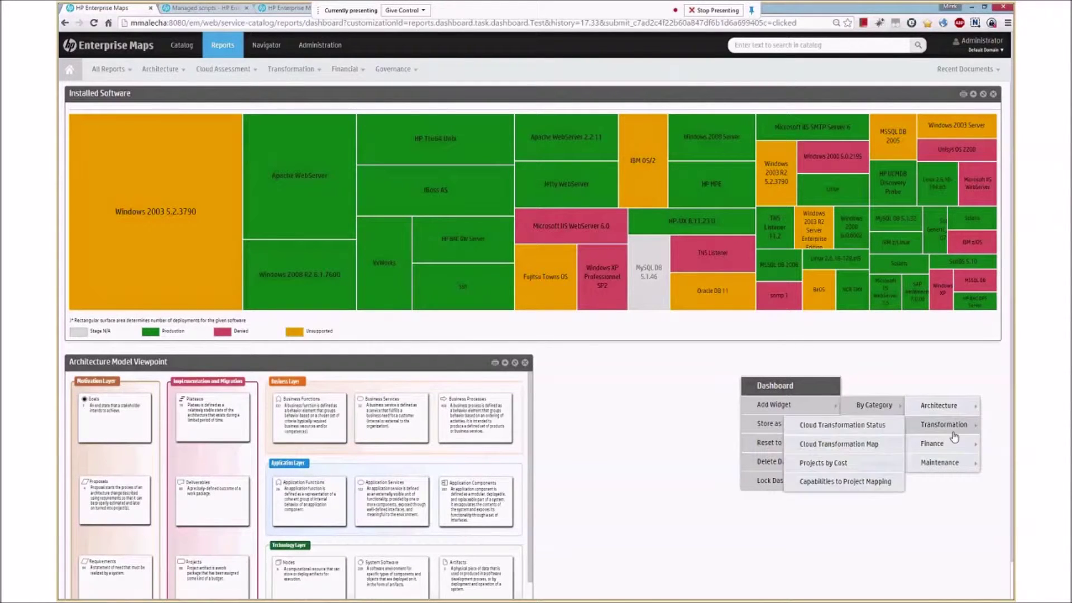
{"action": "mouse_move", "coordinate": [955, 450]}
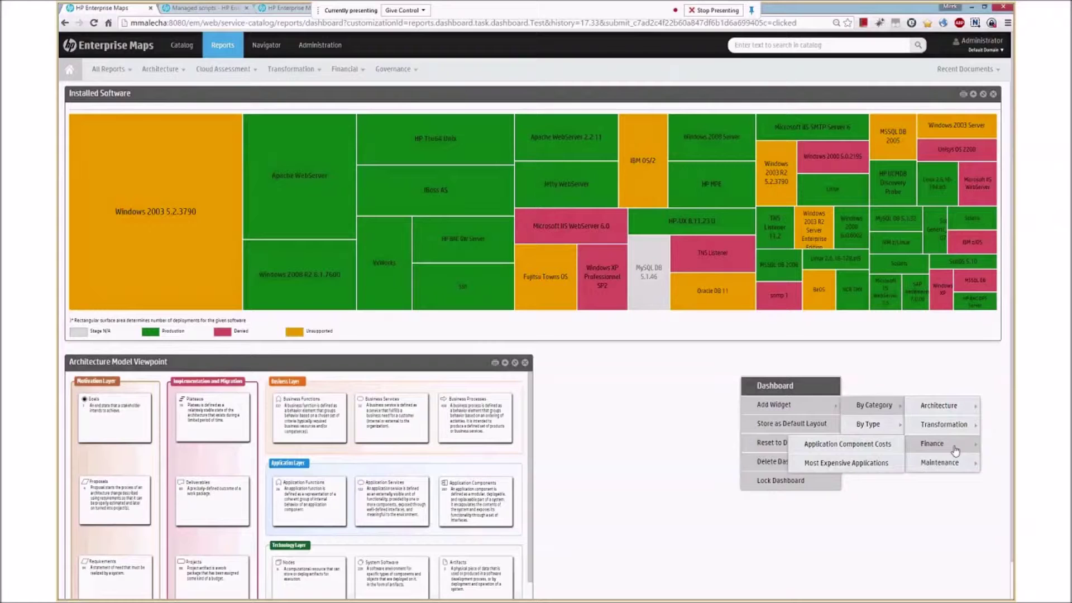
{"action": "mouse_move", "coordinate": [871, 427]}
{"action": "mouse_move", "coordinate": [945, 558]}
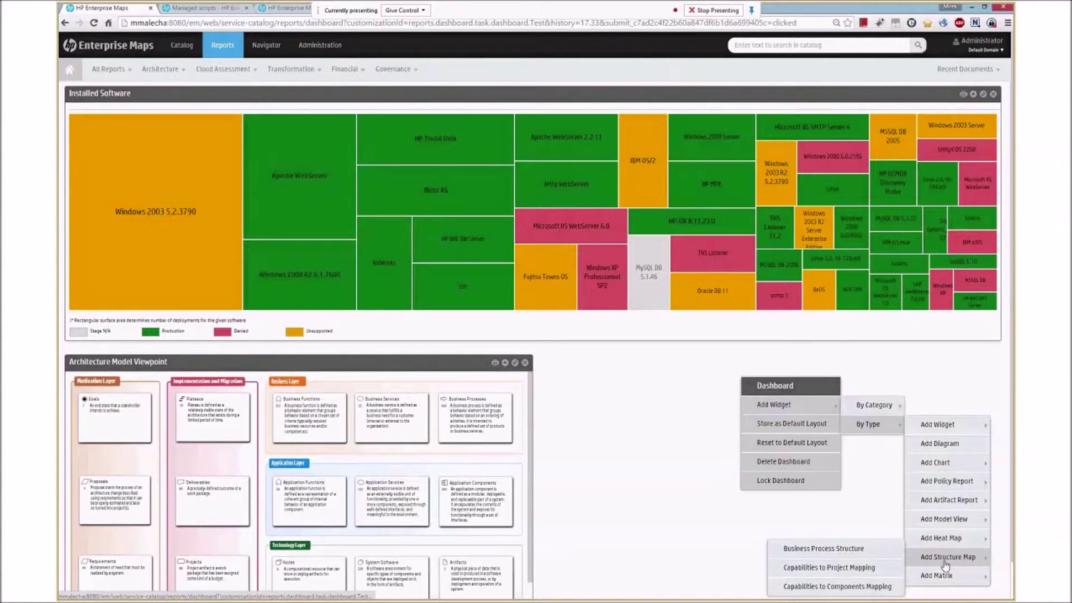
{"action": "mouse_move", "coordinate": [947, 529]}
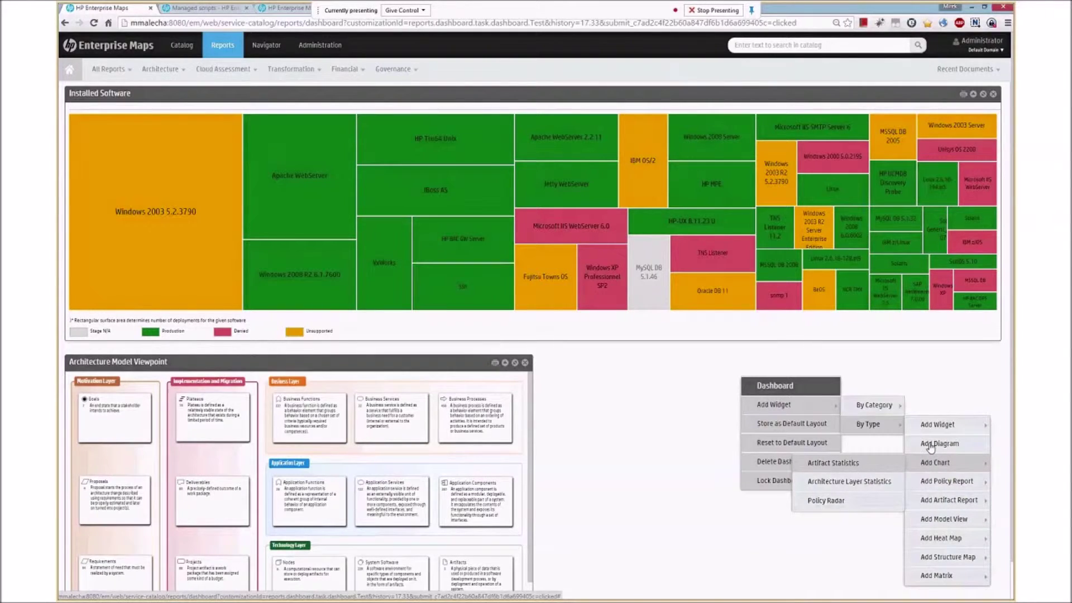
{"action": "left_click", "coordinate": [960, 445]}
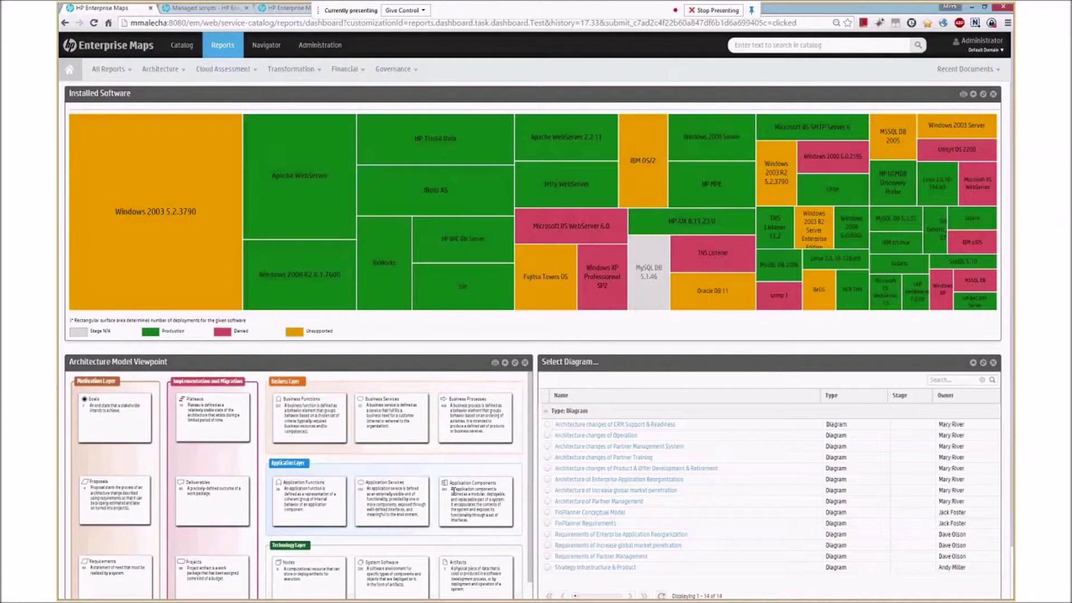
Step: Select FinPlanner Conceptual Model as the diagram for the new widget and look over the finished dashboard
{"action": "left_click", "coordinate": [547, 513]}
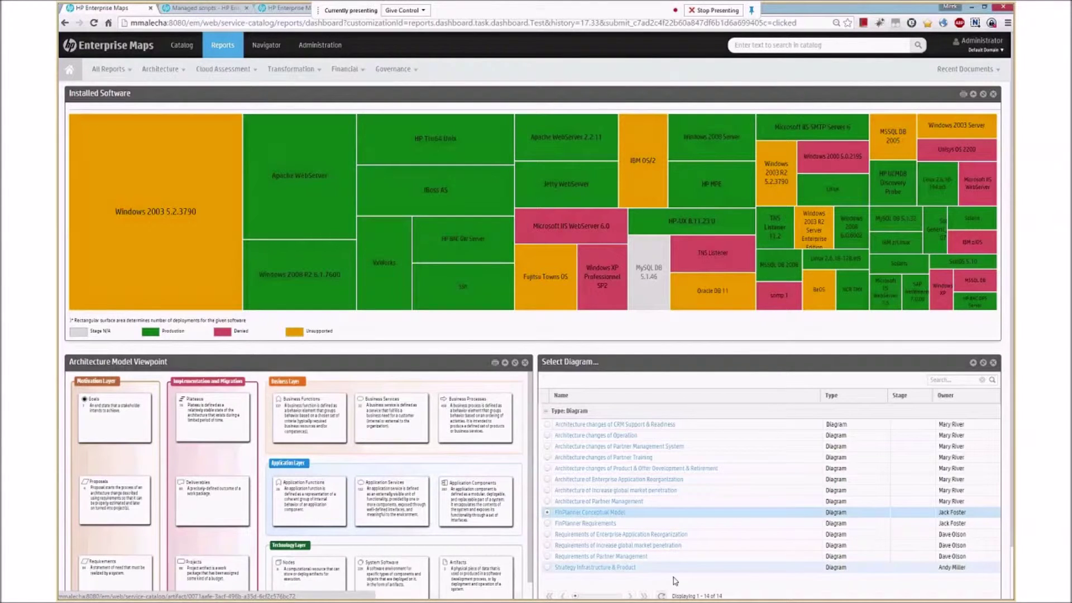
{"action": "scroll", "coordinate": [1014, 503], "scroll_direction": "down", "scroll_amount": 1}
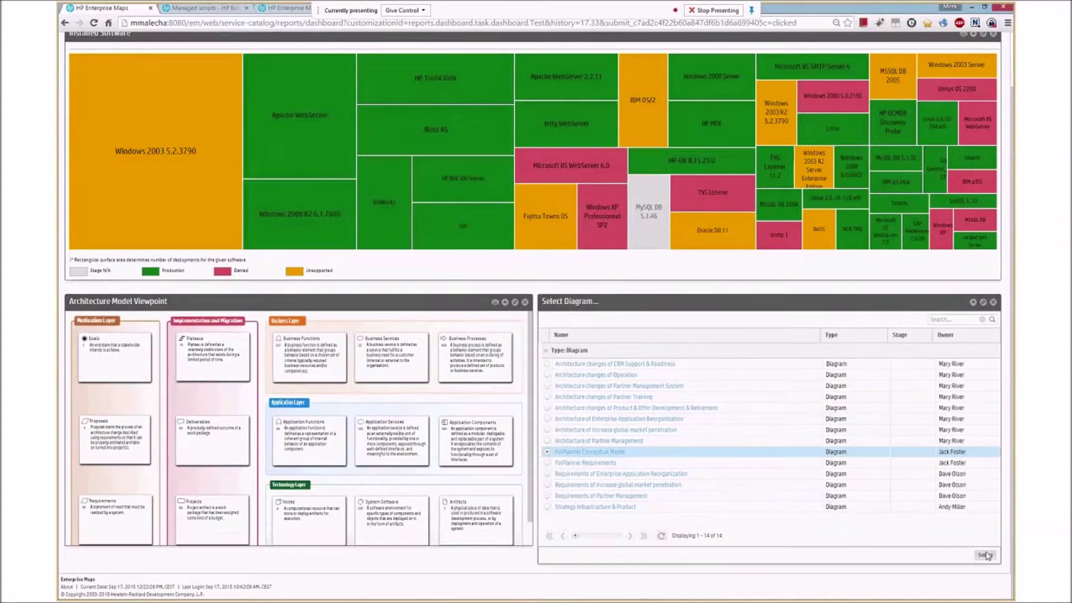
{"action": "left_click", "coordinate": [985, 555]}
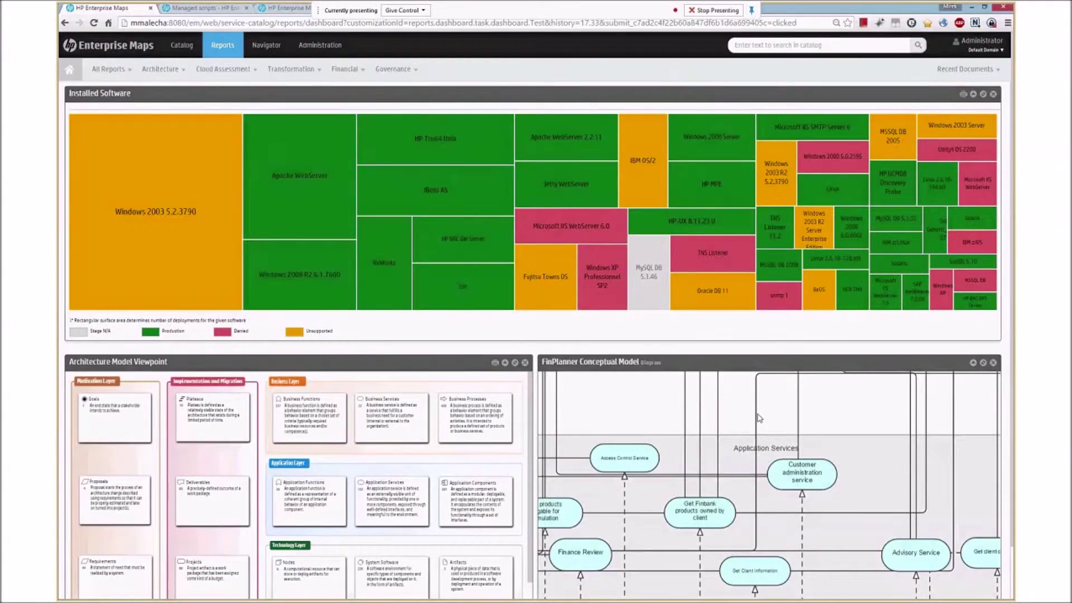
{"action": "scroll", "coordinate": [291, 432], "scroll_direction": "down", "scroll_amount": 2}
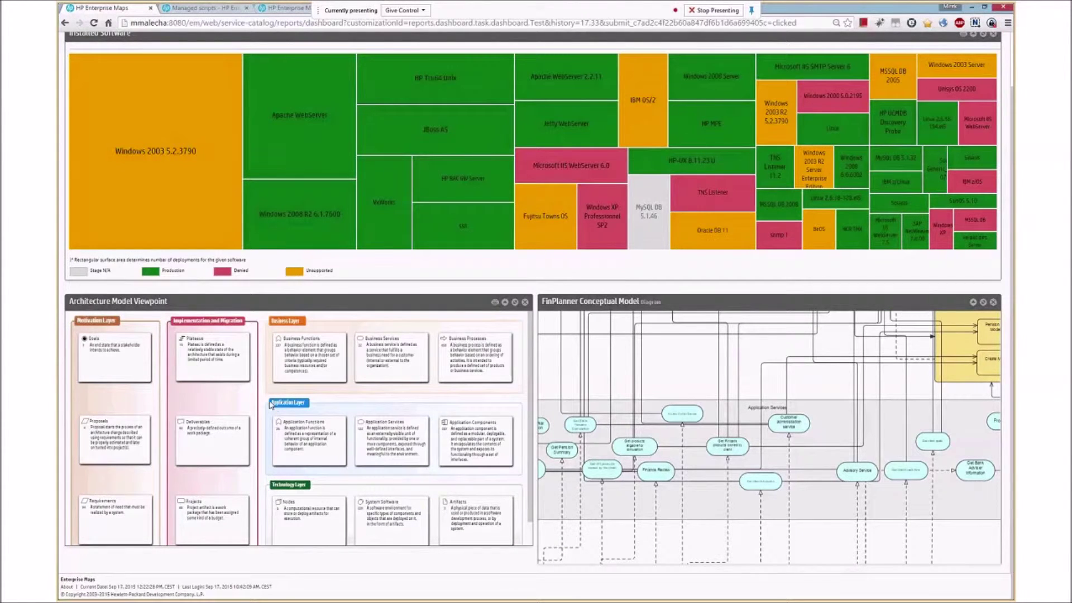
Step: Switch to the script management page, open the InstalledSoftwareHeatmap.js script for editing and review its whole configuration block
{"action": "left_click", "coordinate": [217, 9]}
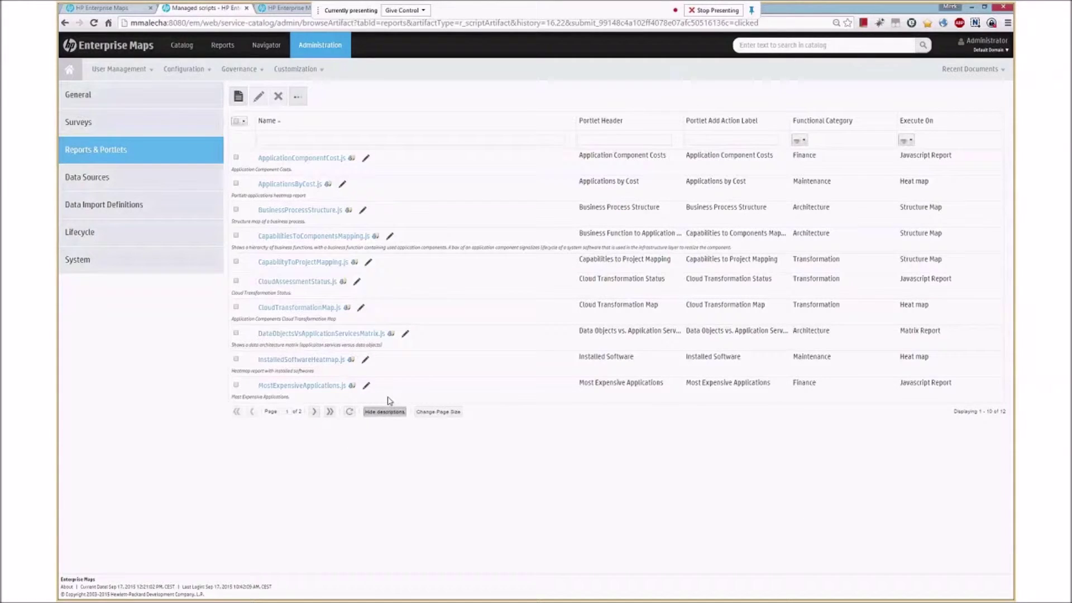
{"action": "left_click", "coordinate": [366, 361]}
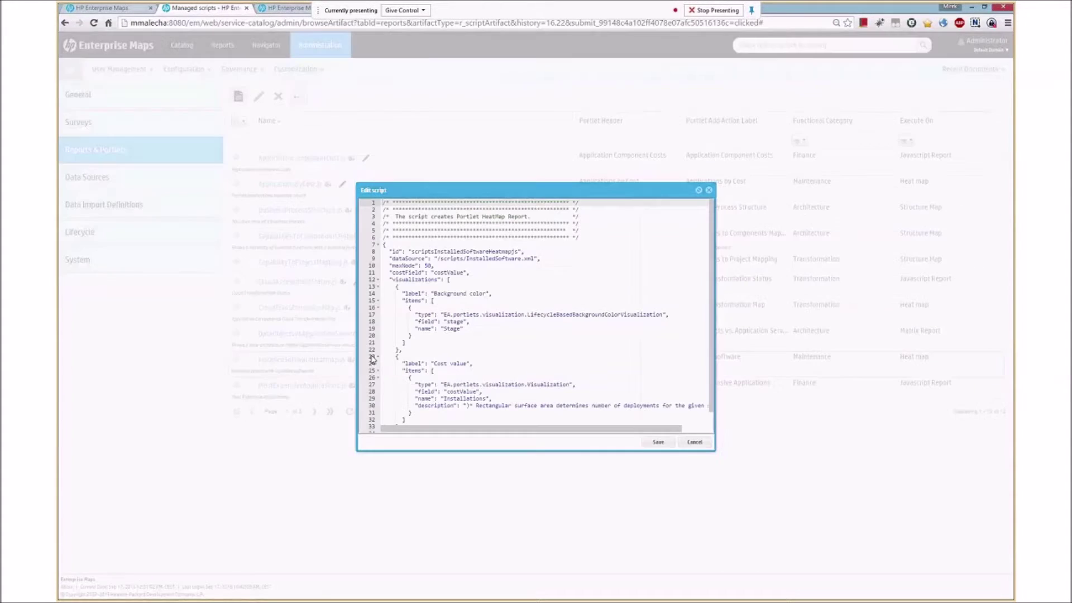
{"action": "left_click", "coordinate": [435, 293]}
{"action": "scroll", "coordinate": [434, 273], "scroll_direction": "down", "scroll_amount": 1}
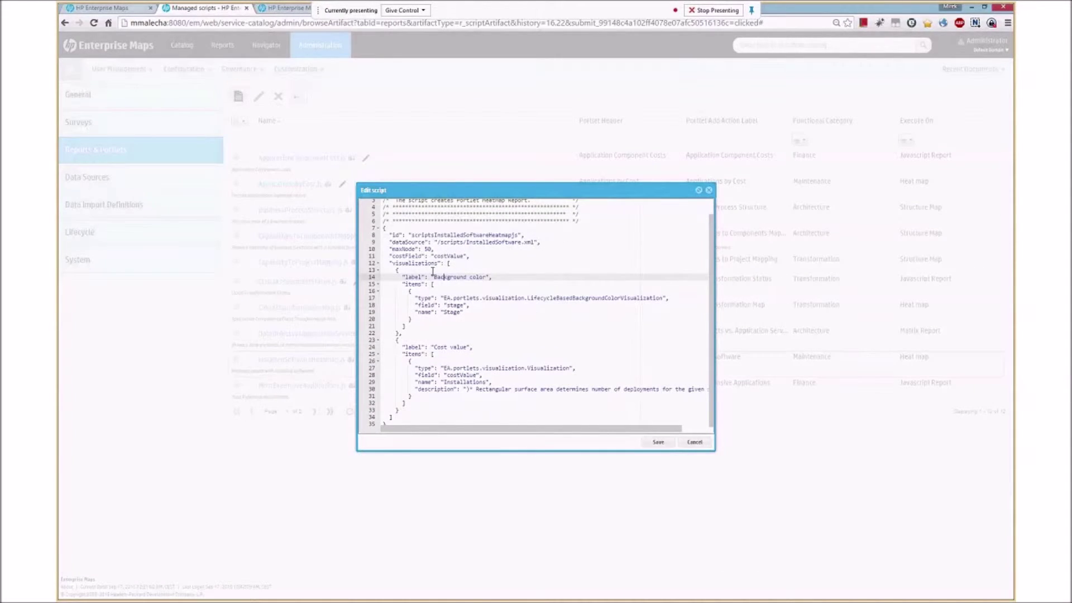
{"action": "left_click_drag", "start_coordinate": [389, 234], "coordinate": [534, 411]}
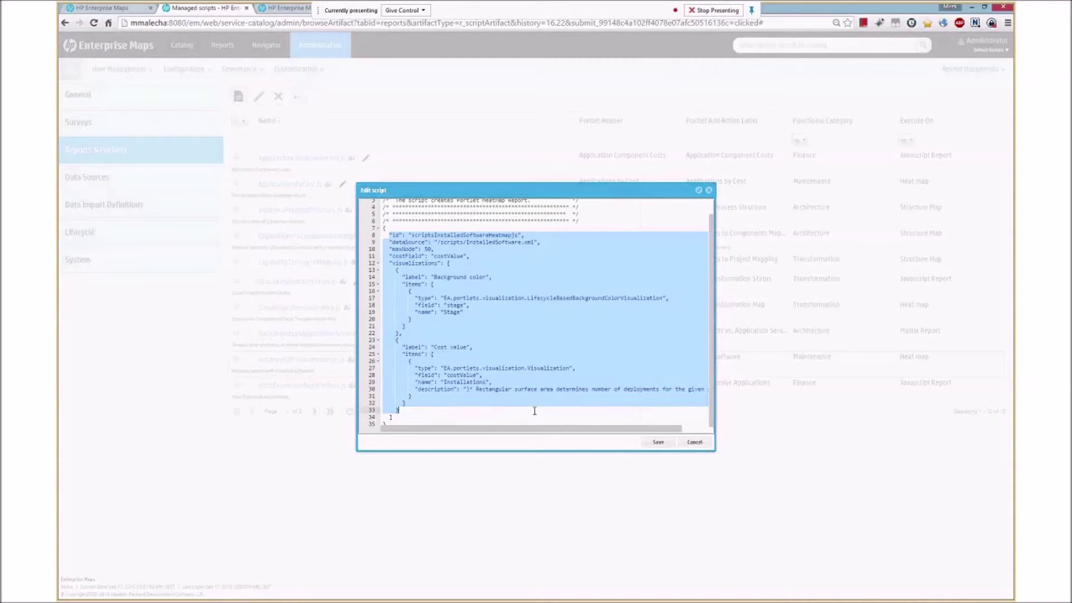
Step: Examine the script's dataSource path, Background color label and stage field, and close the editor without saving
{"action": "left_click", "coordinate": [441, 264]}
{"action": "left_click_drag", "start_coordinate": [390, 249], "coordinate": [532, 241]}
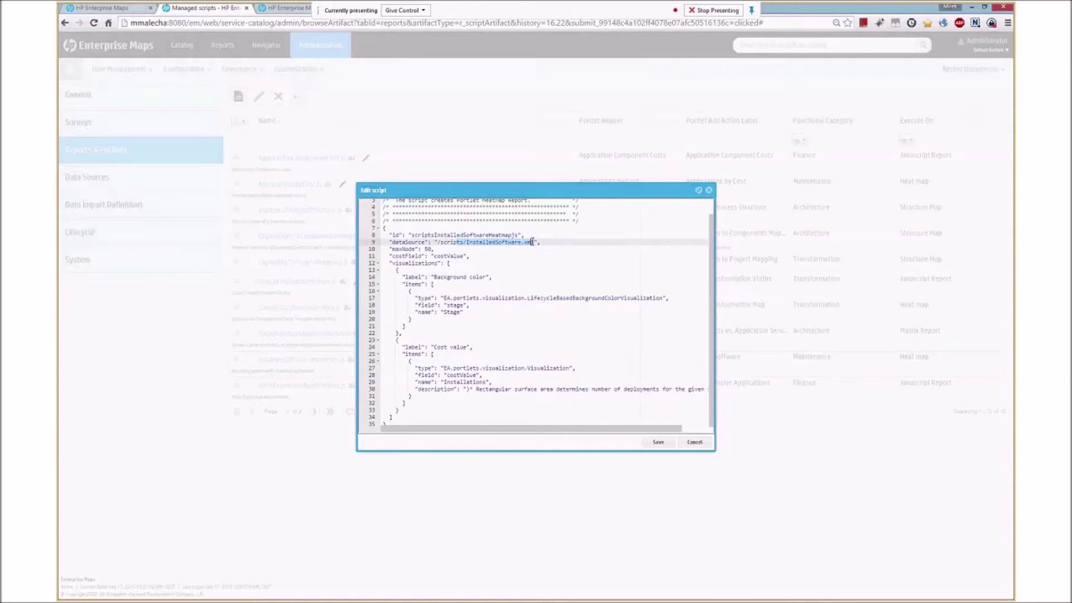
{"action": "left_click", "coordinate": [437, 278]}
{"action": "left_click_drag", "start_coordinate": [437, 278], "coordinate": [481, 278]}
{"action": "double_click", "coordinate": [454, 305]}
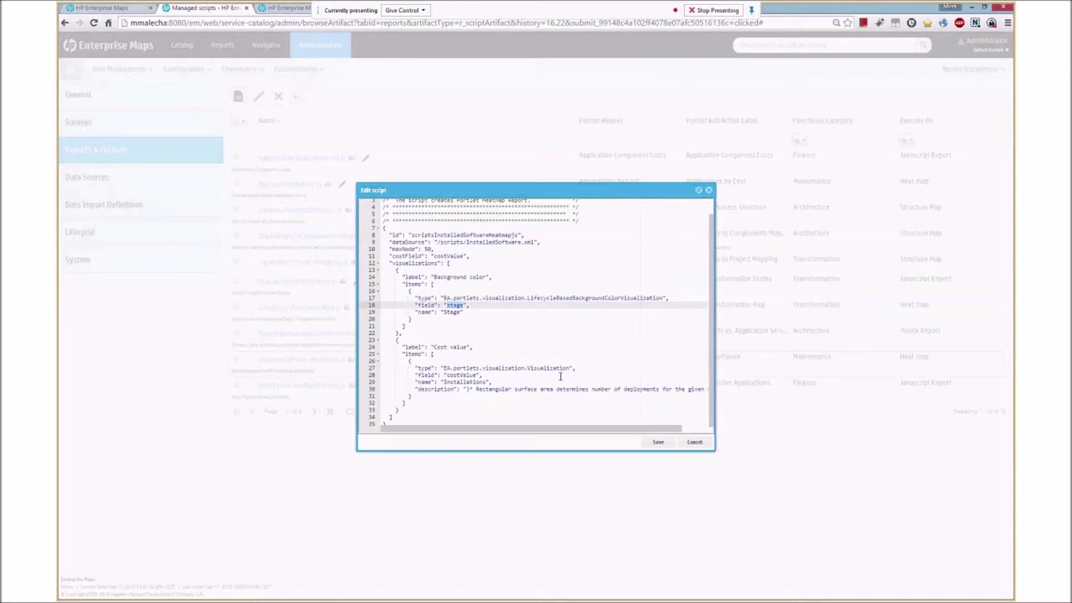
{"action": "left_click_drag", "start_coordinate": [467, 243], "coordinate": [533, 243]}
{"action": "left_click", "coordinate": [708, 190]}
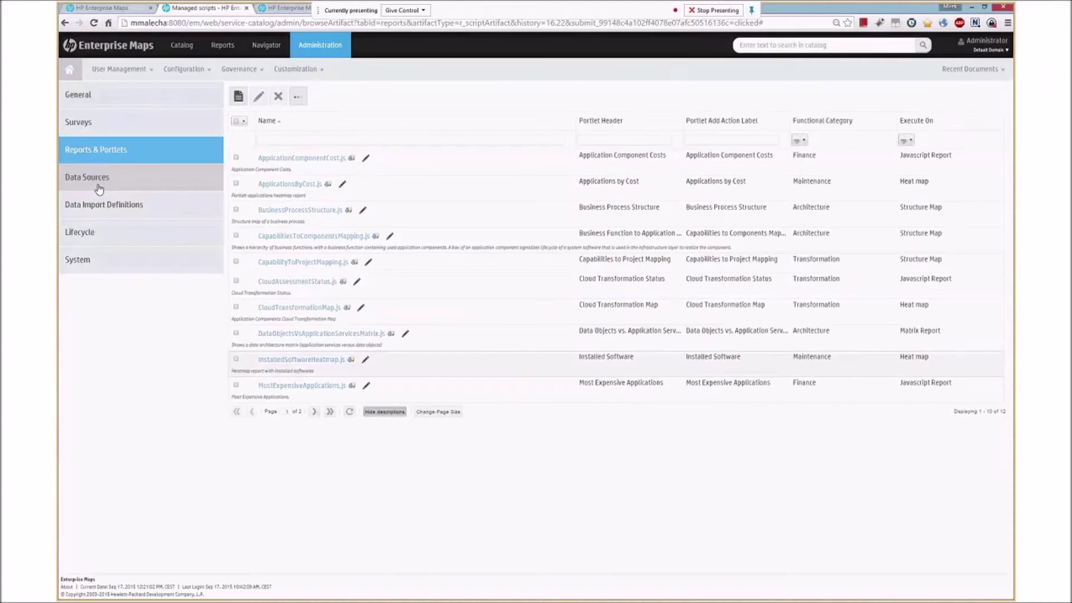
Step: Find InstalledSoftware.xml among the data sources, examine its query and the systemSoftwareArtifact source, and close the editor without saving
{"action": "left_click", "coordinate": [96, 186]}
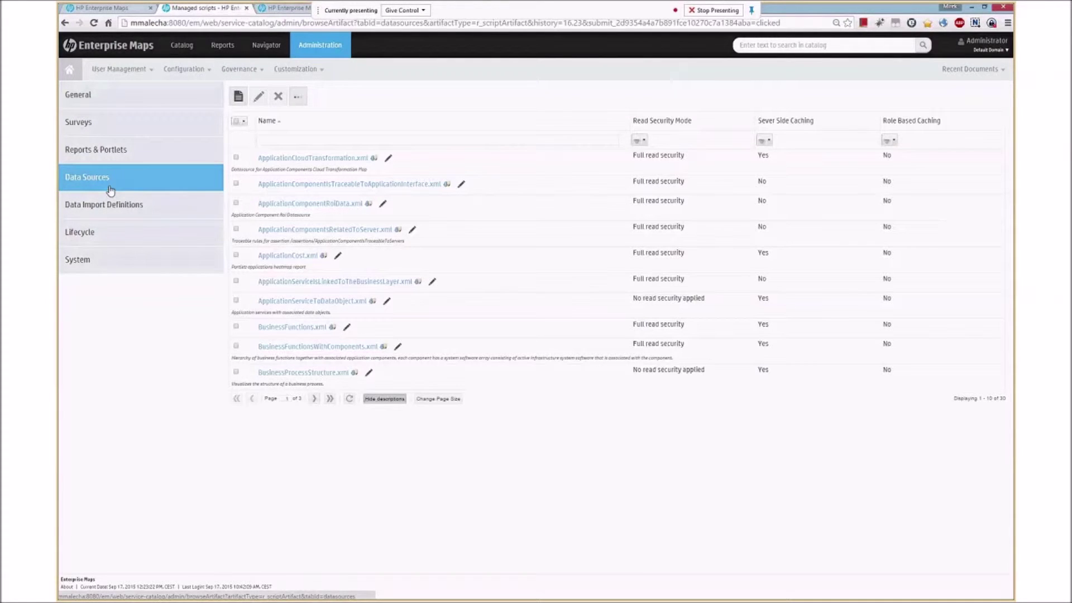
{"action": "left_click", "coordinate": [313, 398]}
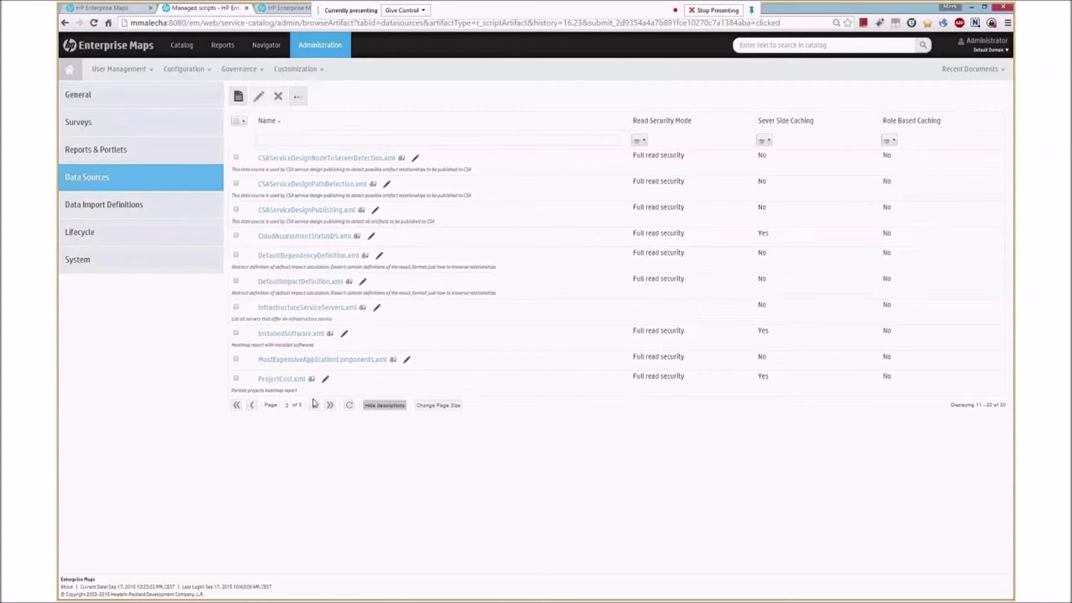
{"action": "left_click", "coordinate": [345, 335]}
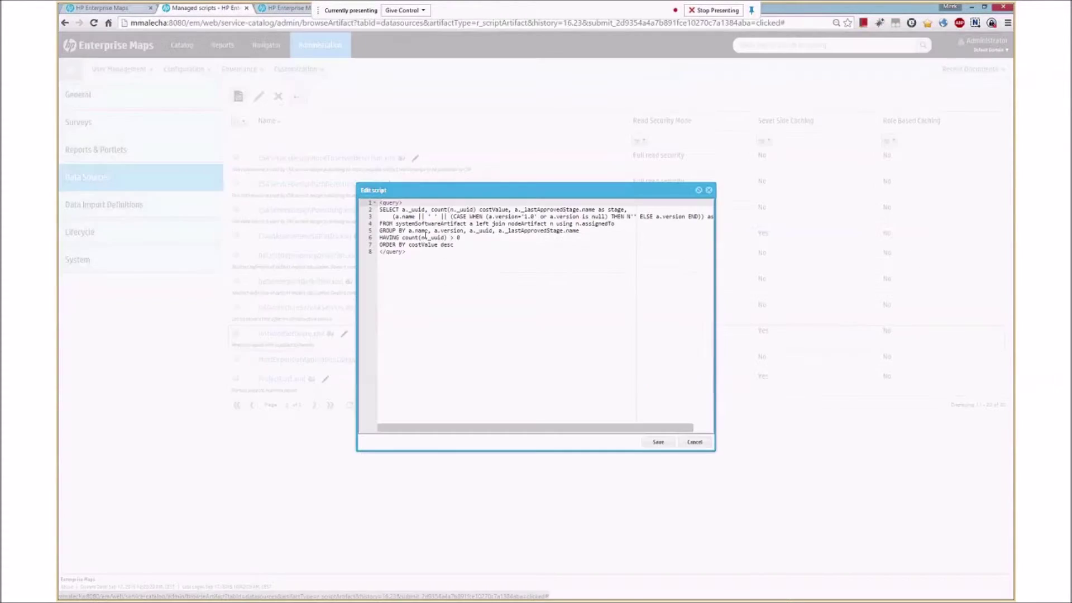
{"action": "left_click_drag", "start_coordinate": [425, 237], "coordinate": [484, 262]}
{"action": "key", "text": "ctrl+a"}
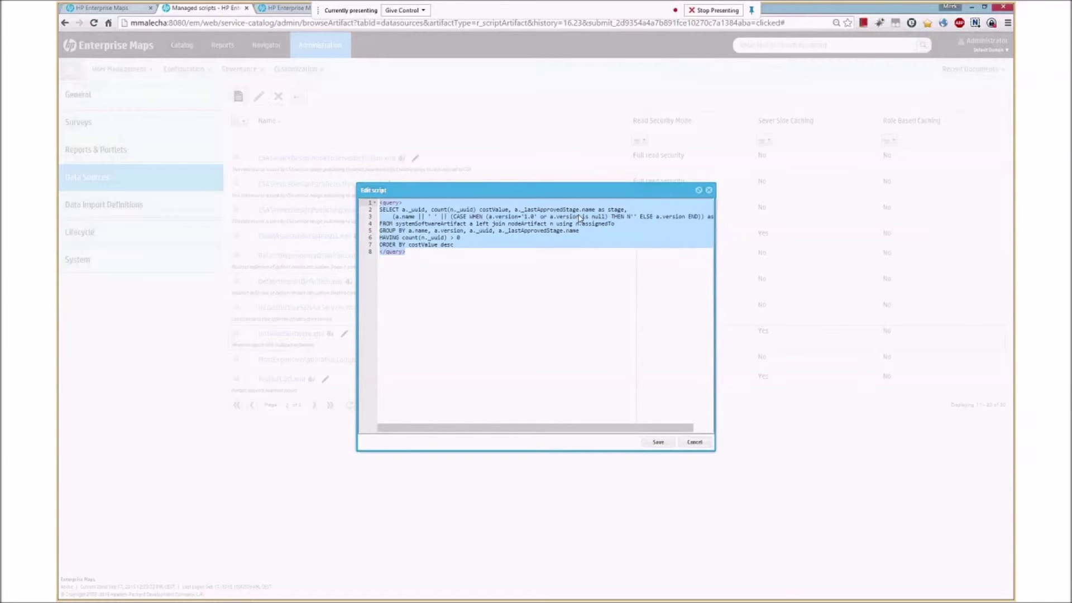
{"action": "double_click", "coordinate": [413, 226]}
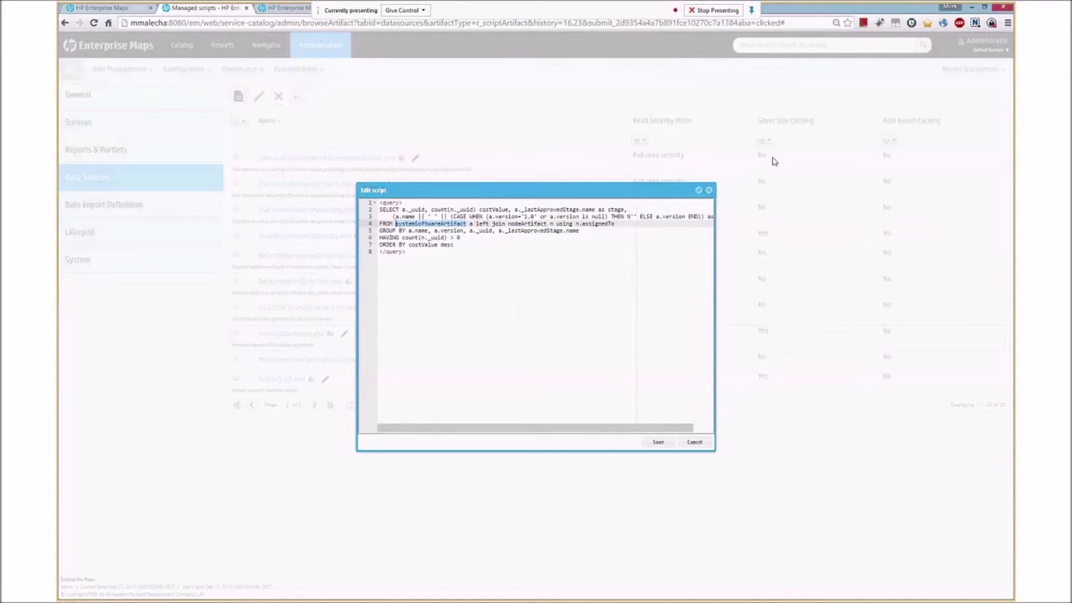
{"action": "left_click", "coordinate": [709, 190]}
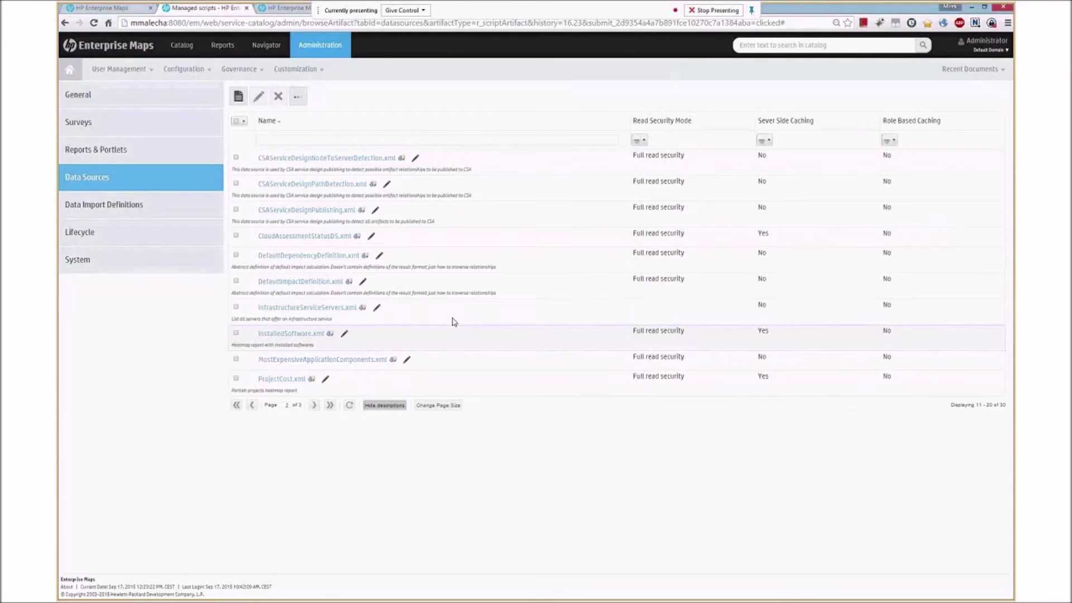
Step: Open the InstalledSoftware.xml data source's details, run its query and read through the returned JSON records
{"action": "left_click", "coordinate": [280, 334]}
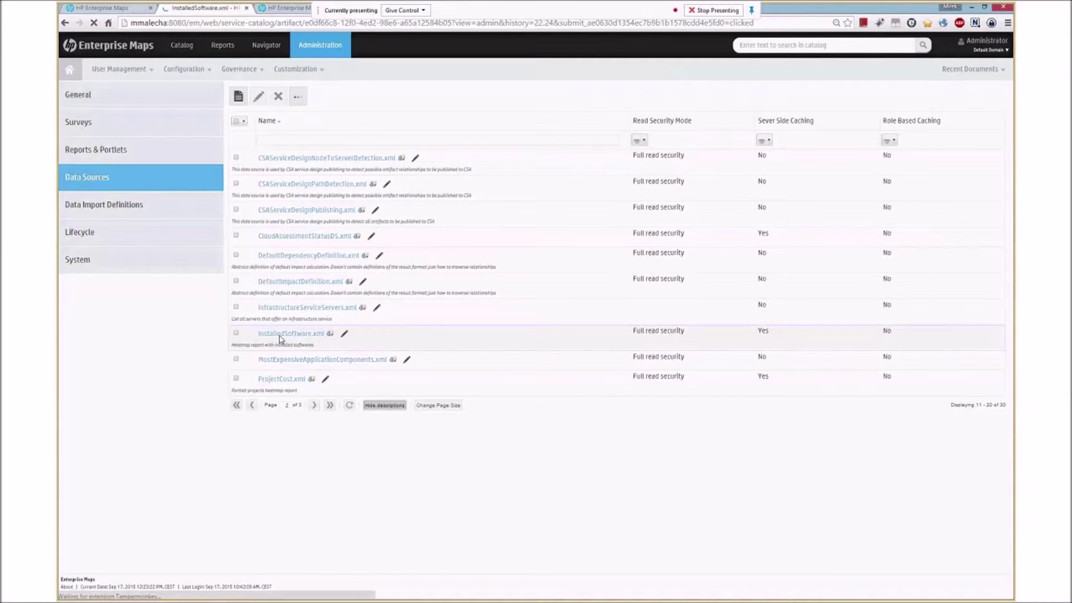
{"action": "left_click", "coordinate": [369, 156]}
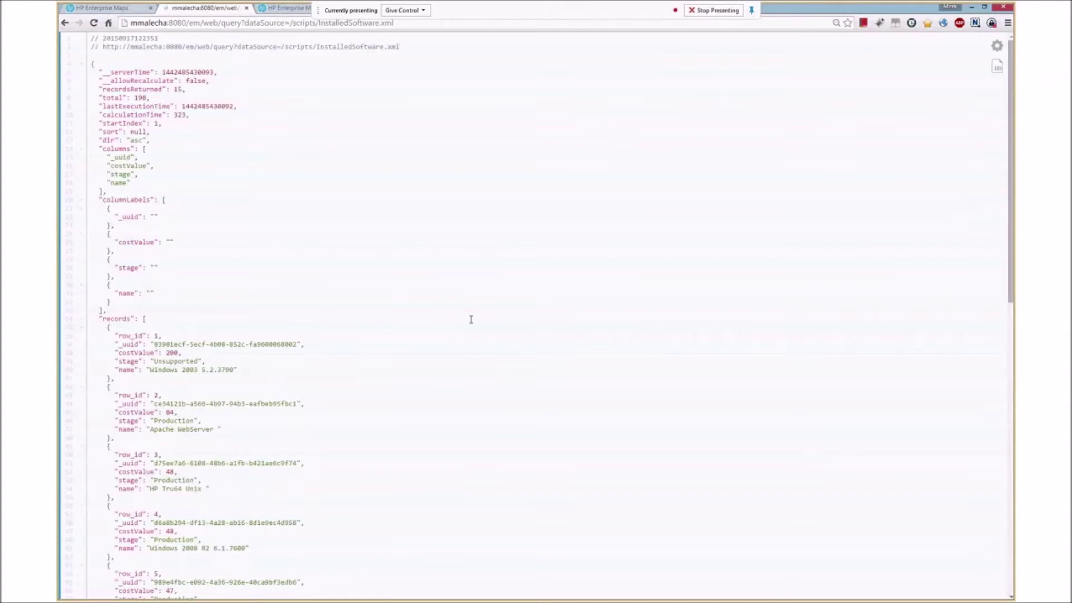
{"action": "scroll", "coordinate": [219, 368], "scroll_direction": "down", "scroll_amount": 10}
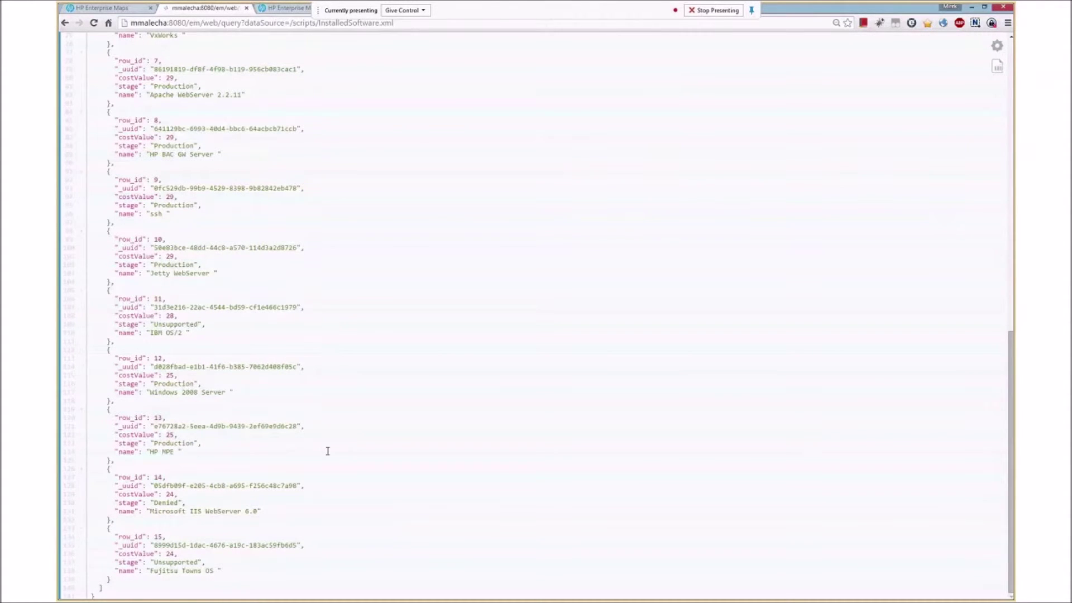
Step: Review the query's JSON output from its header through the records, and return to the InstalledSoftware.xml details page
{"action": "scroll", "coordinate": [328, 450], "scroll_direction": "up", "scroll_amount": 10}
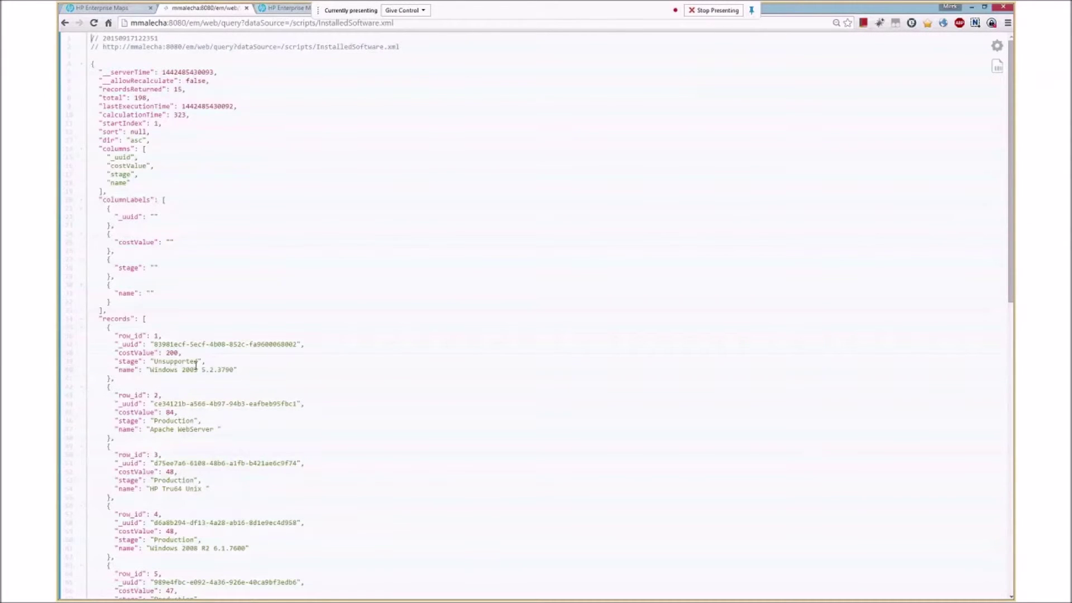
{"action": "scroll", "coordinate": [341, 377], "scroll_direction": "down", "scroll_amount": 10}
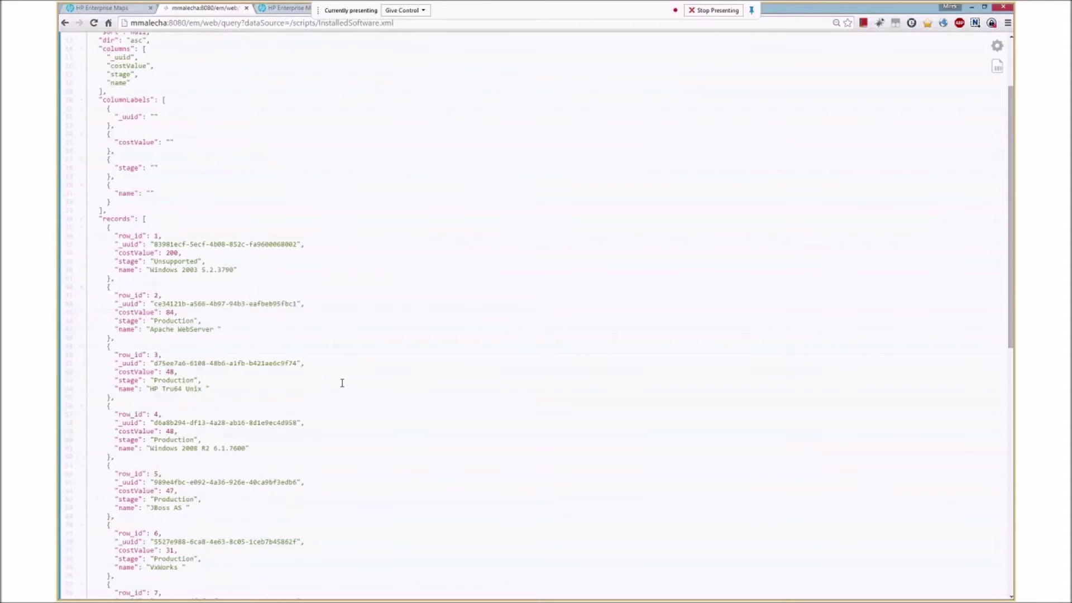
{"action": "key", "text": "ctrl+Home"}
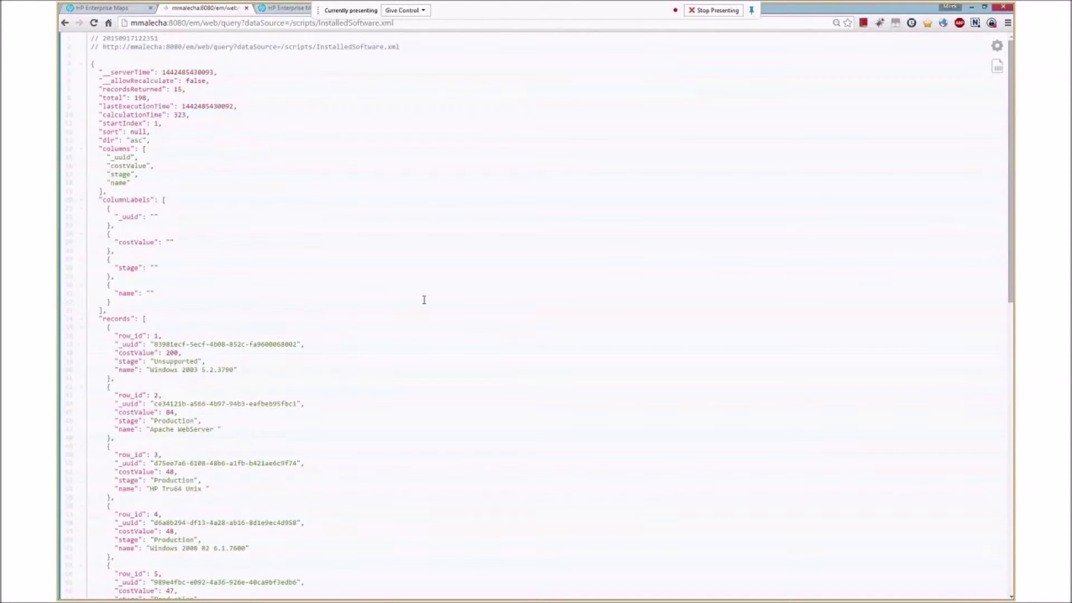
{"action": "key", "text": "alt+Left"}
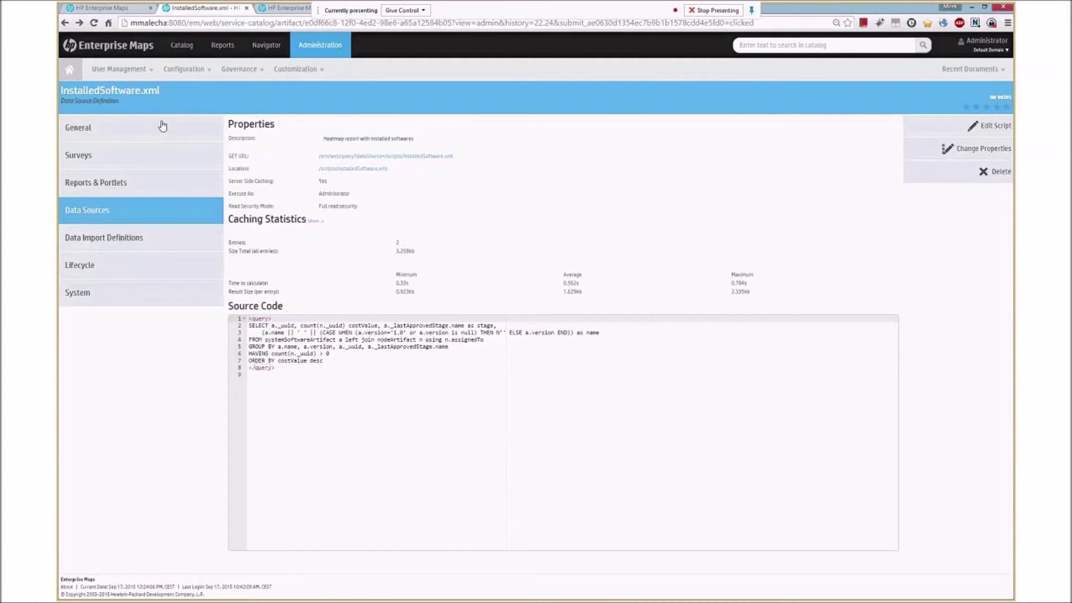
Step: Open CloudAssessmentStatus.js from the reports and portlets scripts for editing and maximize the script editor
{"action": "left_click", "coordinate": [104, 190]}
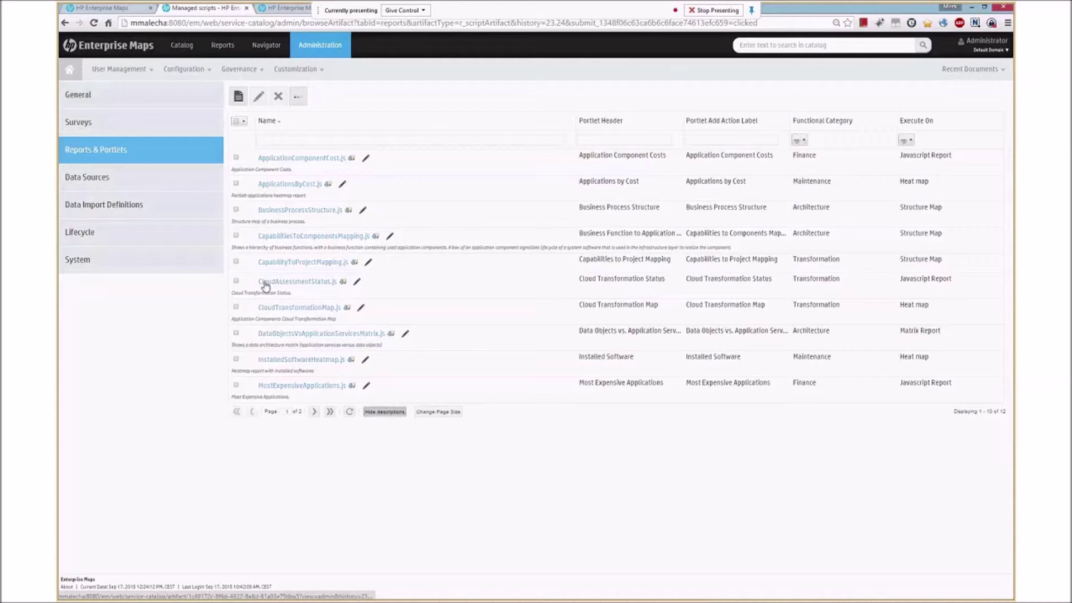
{"action": "left_click", "coordinate": [356, 283]}
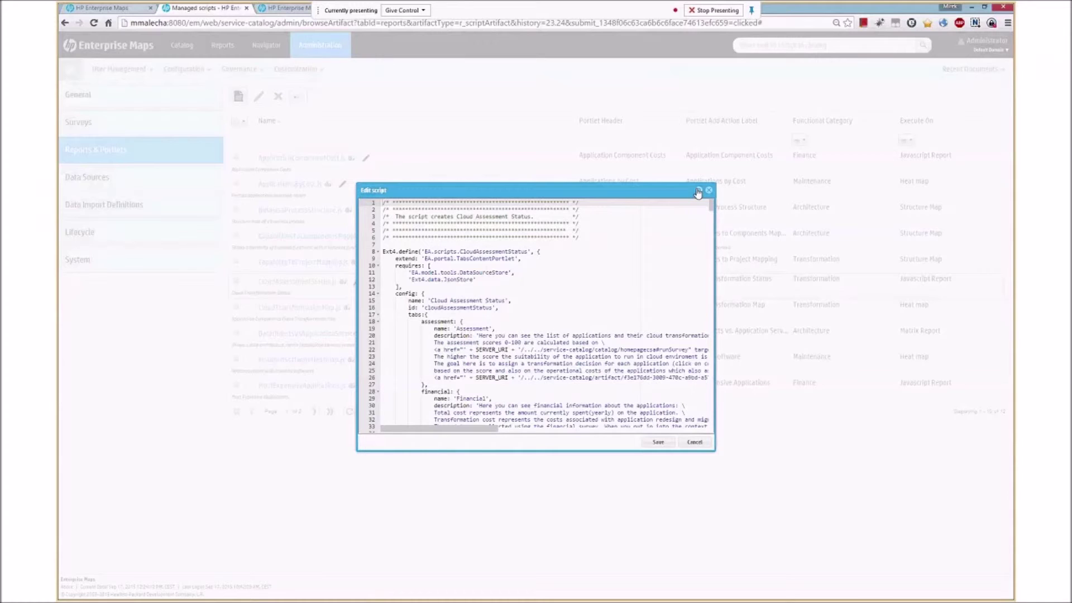
{"action": "left_click", "coordinate": [698, 190]}
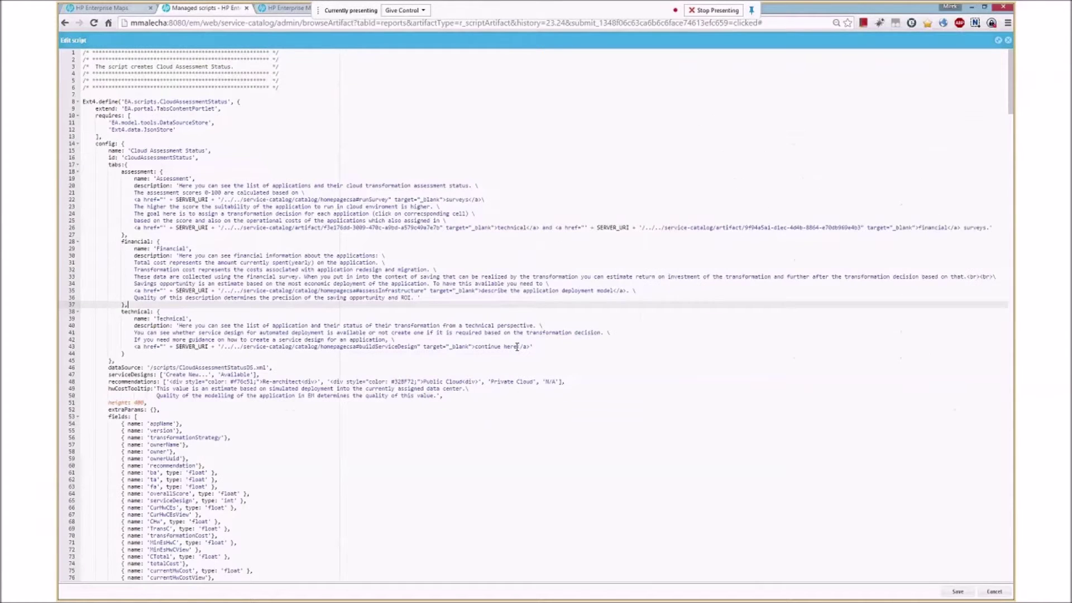
Step: Examine the script's field list, initComponent and loadDataSource functions, and its recommendation and cost functions
{"action": "scroll", "coordinate": [517, 347], "scroll_direction": "down", "scroll_amount": 5}
{"action": "left_click_drag", "start_coordinate": [86, 296], "coordinate": [301, 479]}
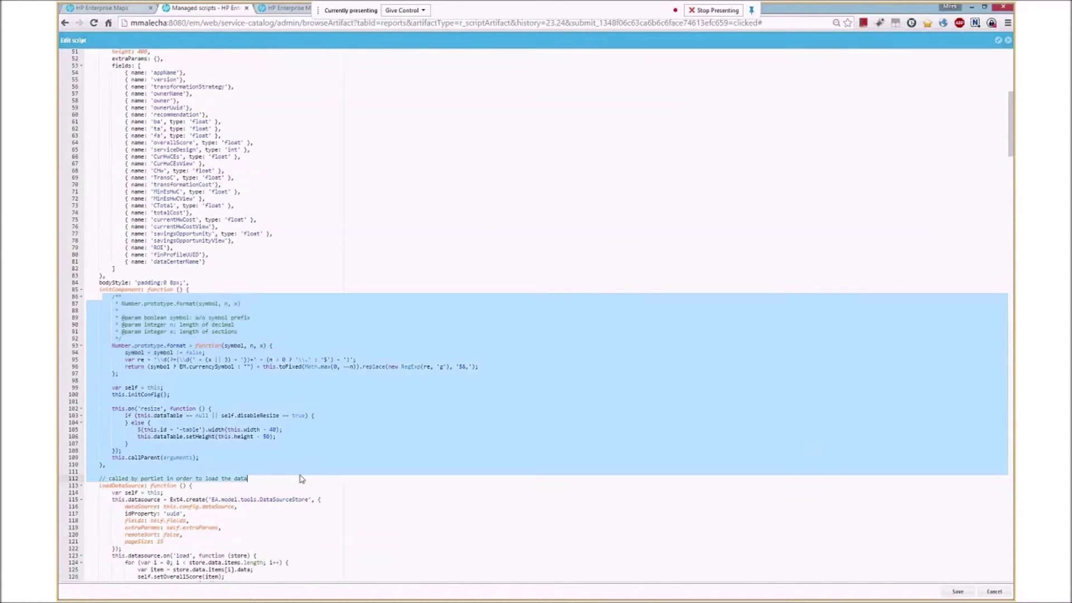
{"action": "scroll", "coordinate": [400, 464], "scroll_direction": "down", "scroll_amount": 3}
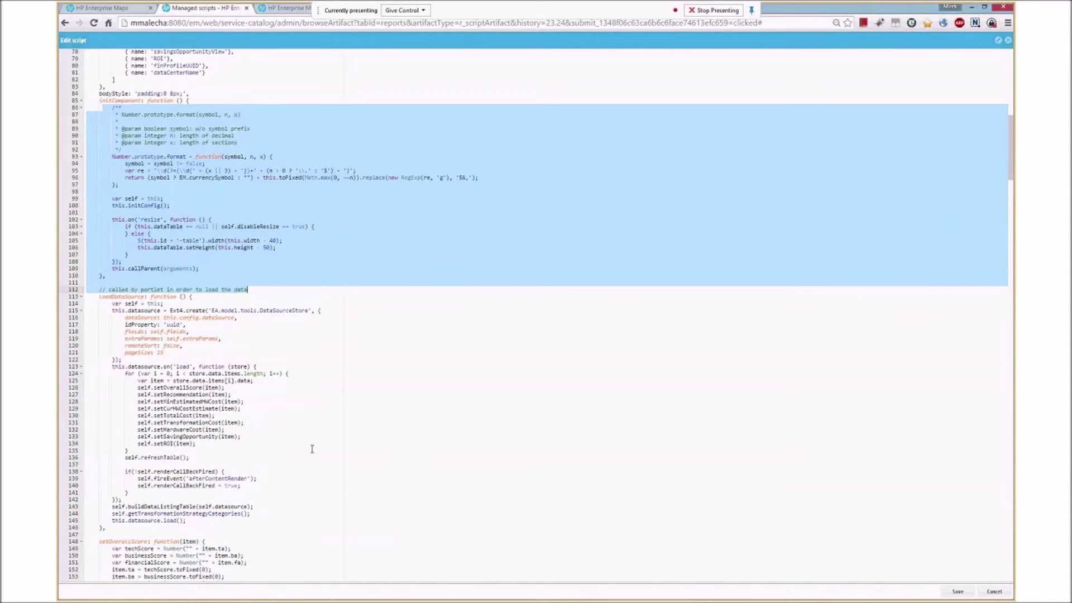
{"action": "scroll", "coordinate": [312, 449], "scroll_direction": "down", "scroll_amount": 6}
{"action": "left_click_drag", "start_coordinate": [117, 296], "coordinate": [237, 519]}
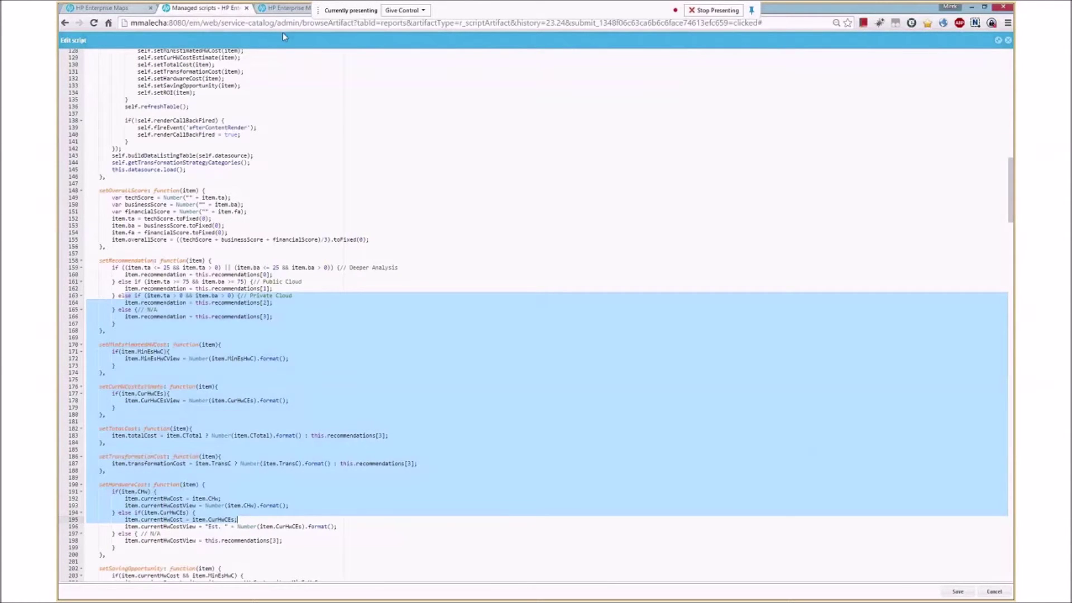
Step: Search the web for extjs in the spreadsheet import browser tab and open Sencha's Ext JS product page
{"action": "left_click", "coordinate": [288, 8]}
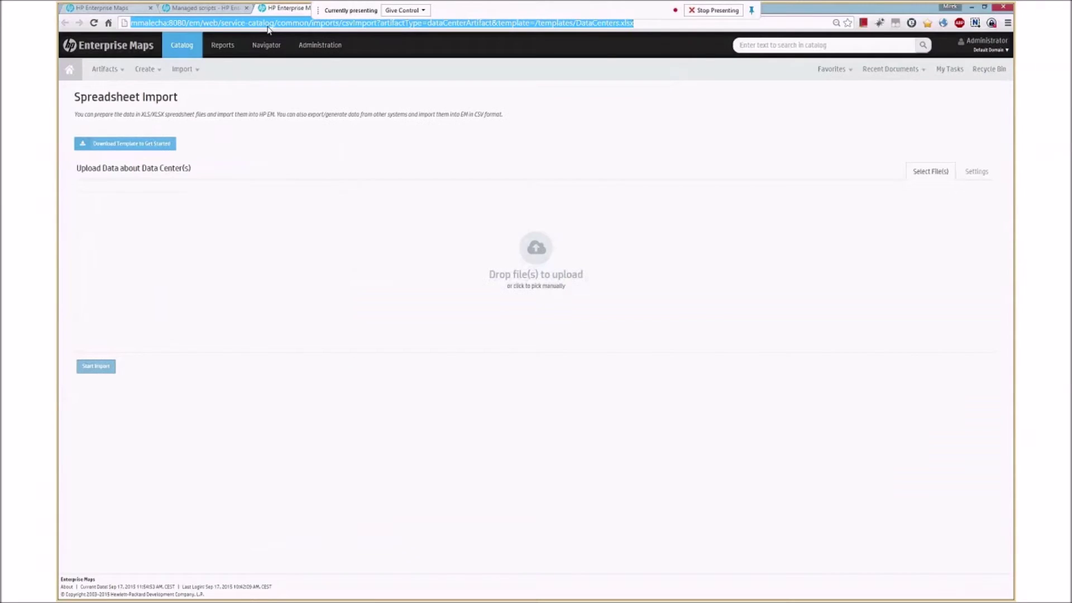
{"action": "type", "text": "extjs"}
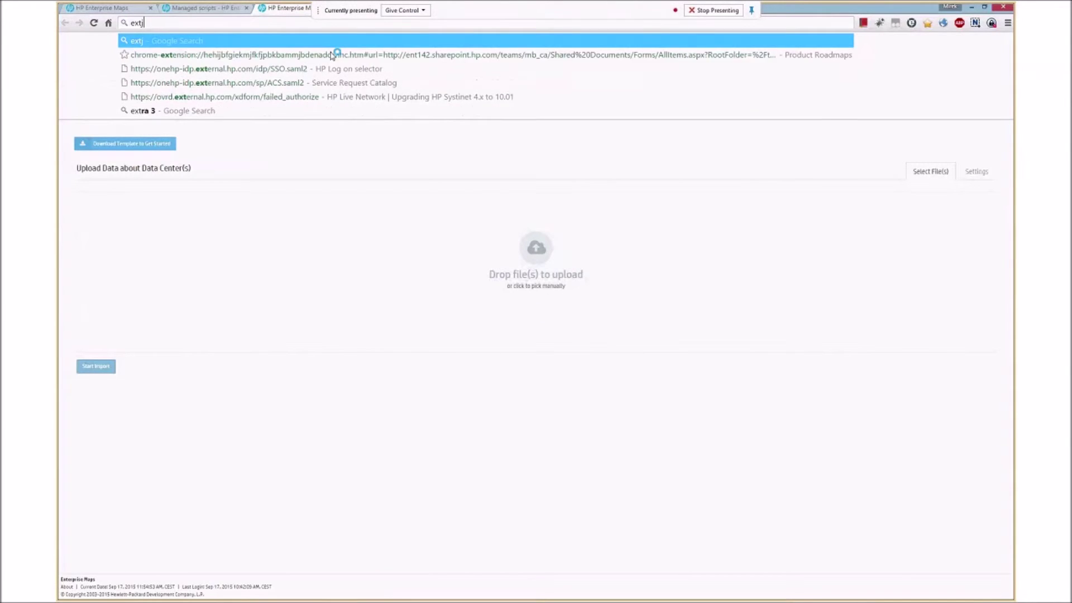
{"action": "key", "text": "Return"}
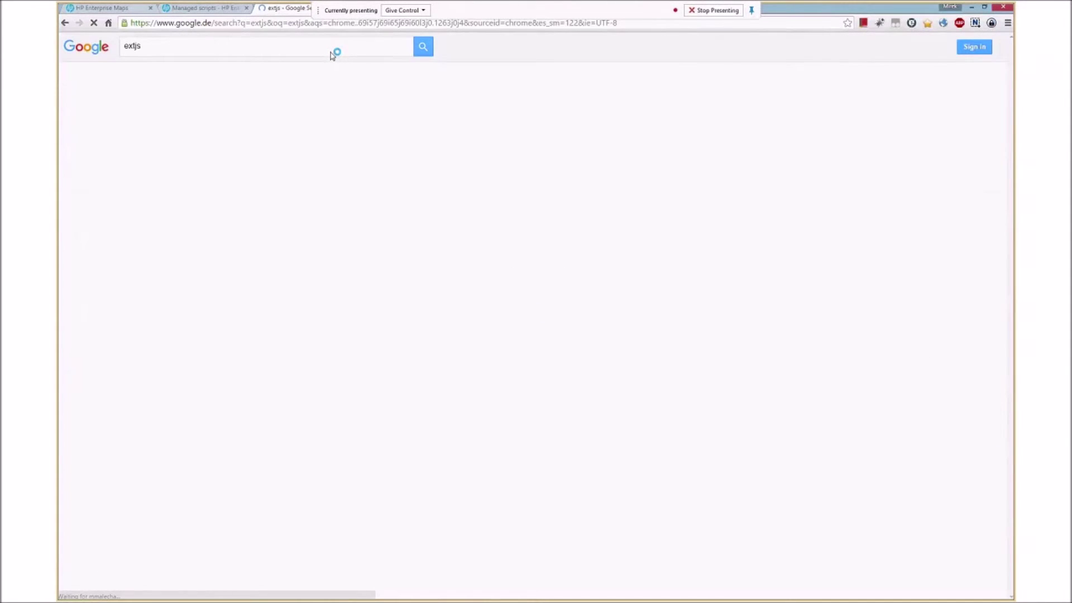
{"action": "left_click", "coordinate": [192, 264]}
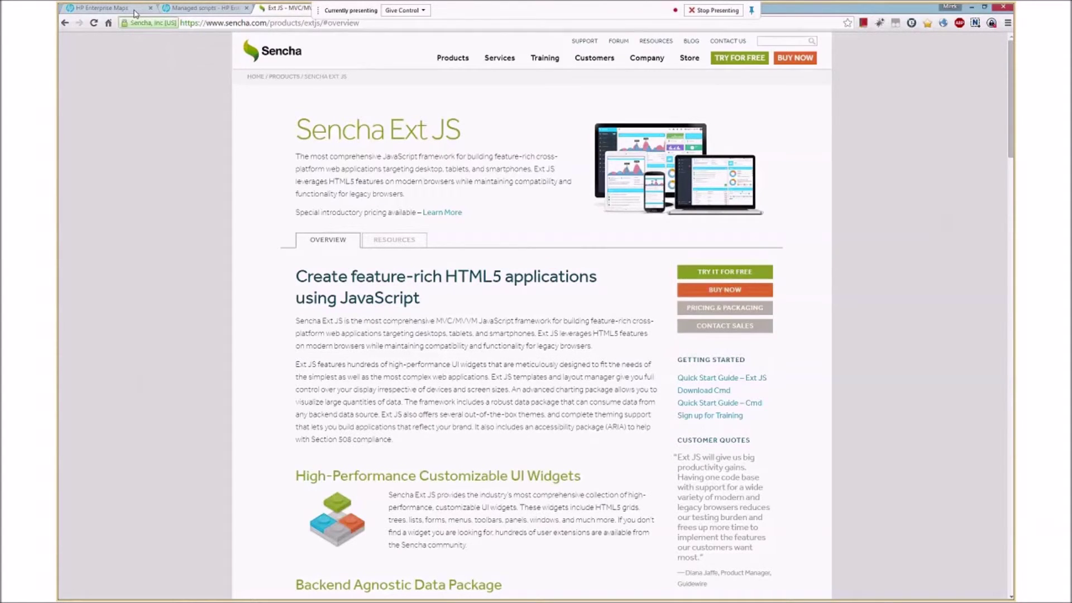
Step: Refine the web search to "extjs 4 examples" and open the Ext JS 4.0 Examples page from Sencha
{"action": "left_click", "coordinate": [65, 23]}
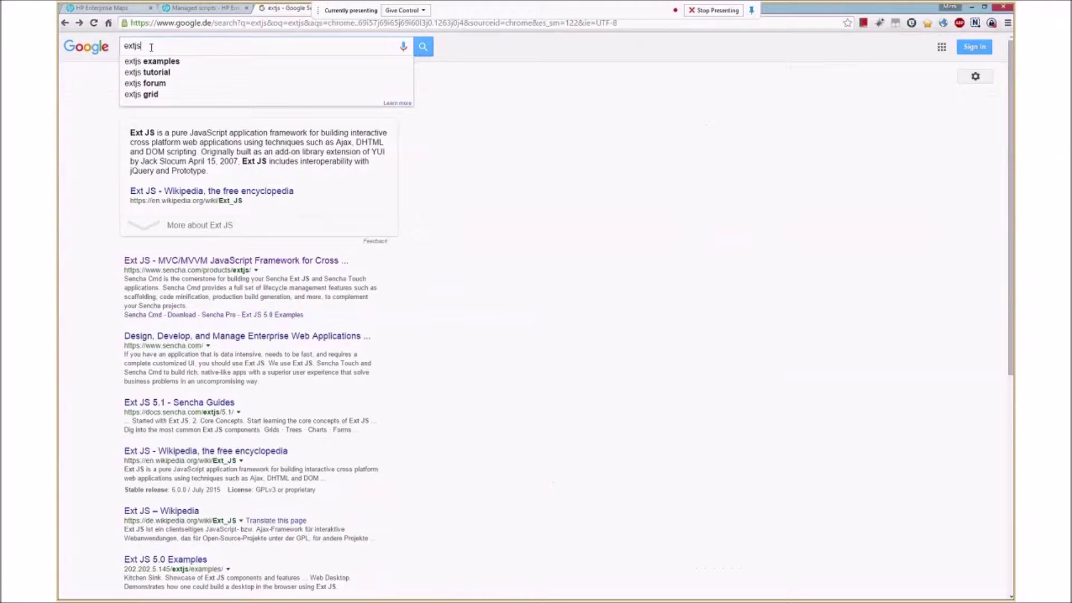
{"action": "type", "text": "4 ex"}
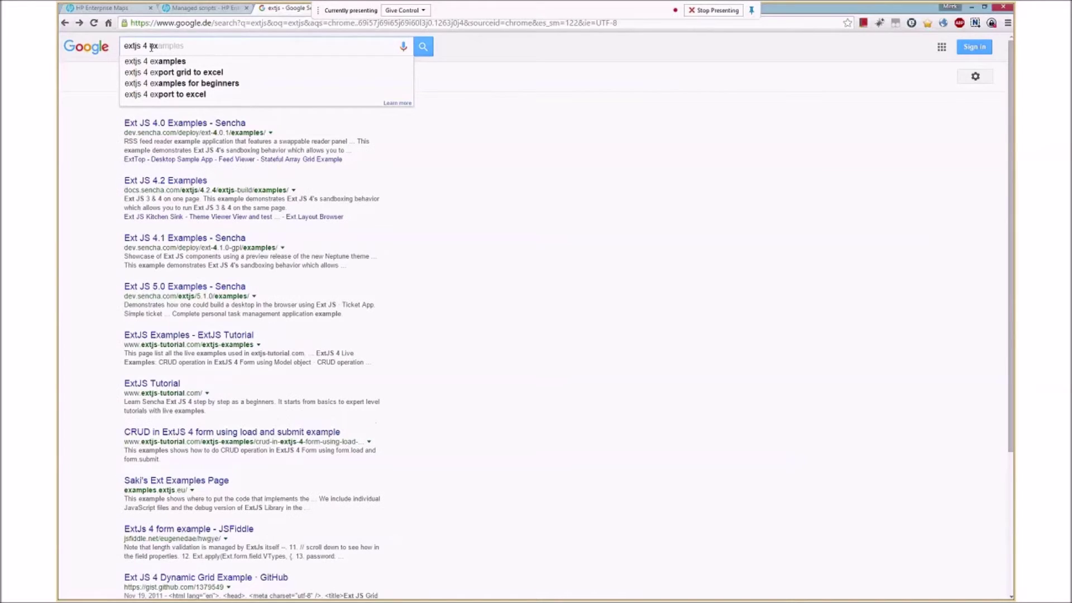
{"action": "left_click", "coordinate": [162, 61]}
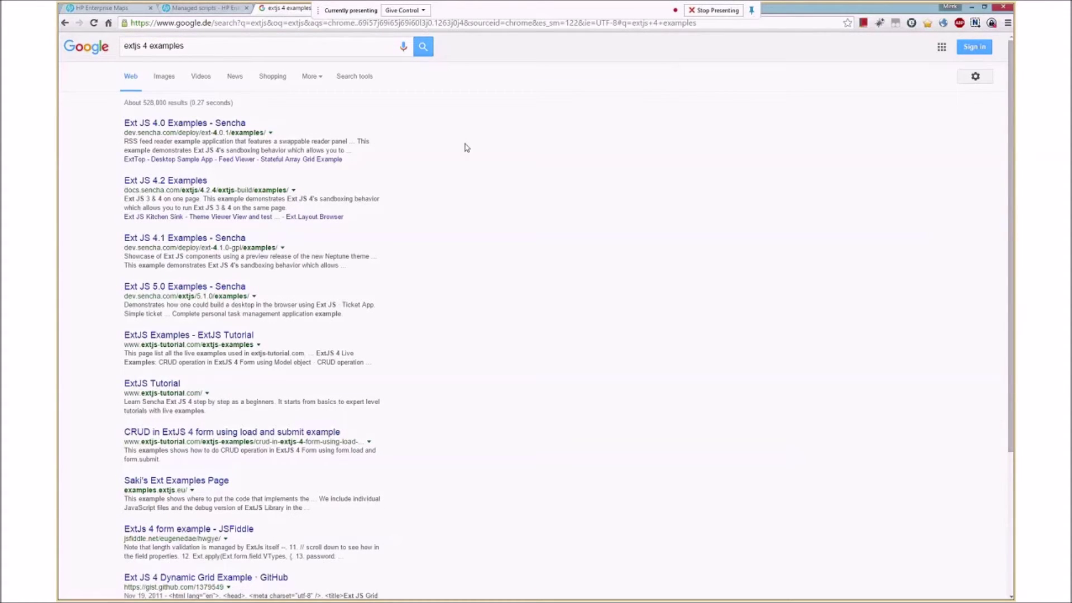
{"action": "left_click", "coordinate": [195, 123]}
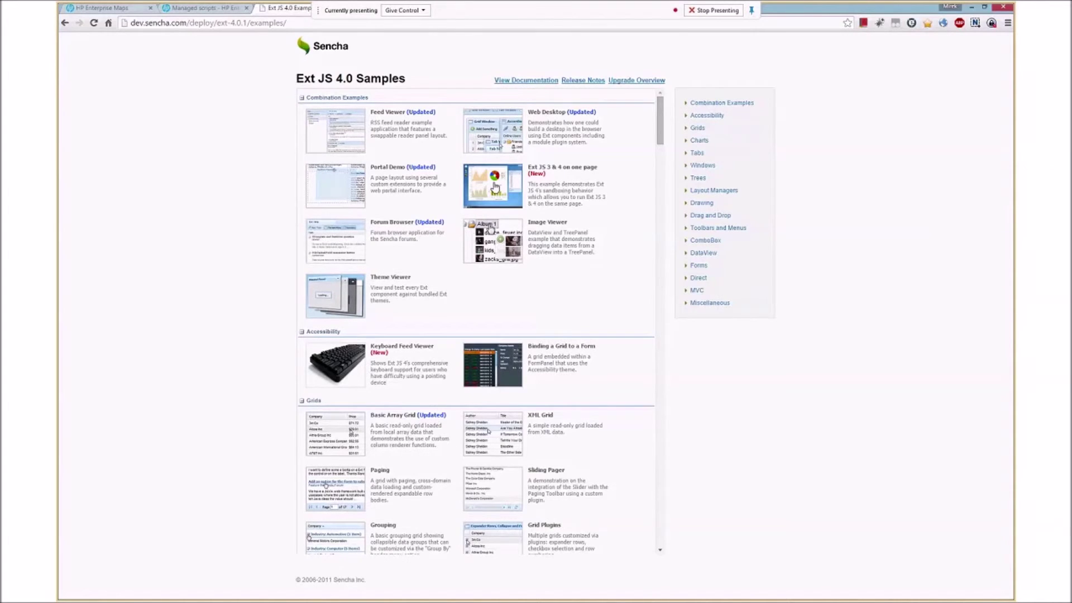
Step: Open the "Ext JS 3 & 4 on one page" sample and show its Charts, Accordion and Grid windows
{"action": "left_click", "coordinate": [494, 185]}
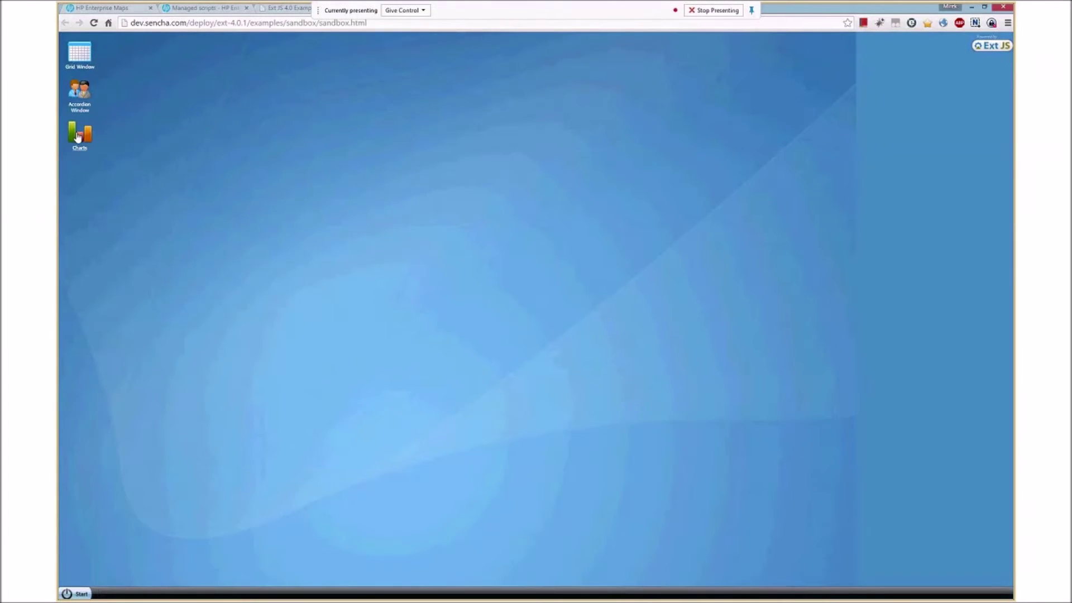
{"action": "left_click", "coordinate": [77, 137]}
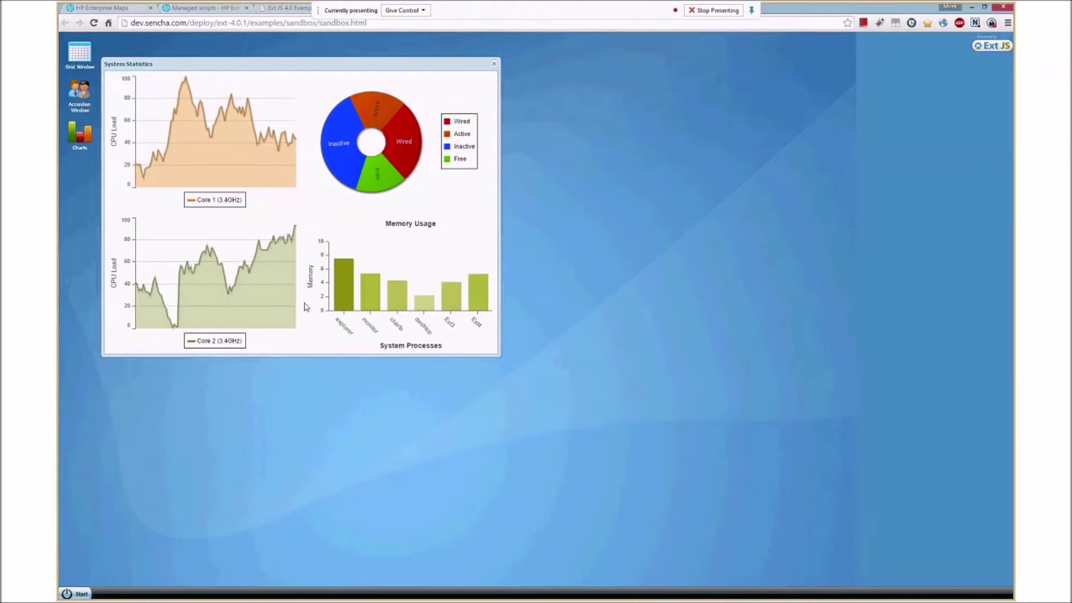
{"action": "left_click", "coordinate": [79, 94]}
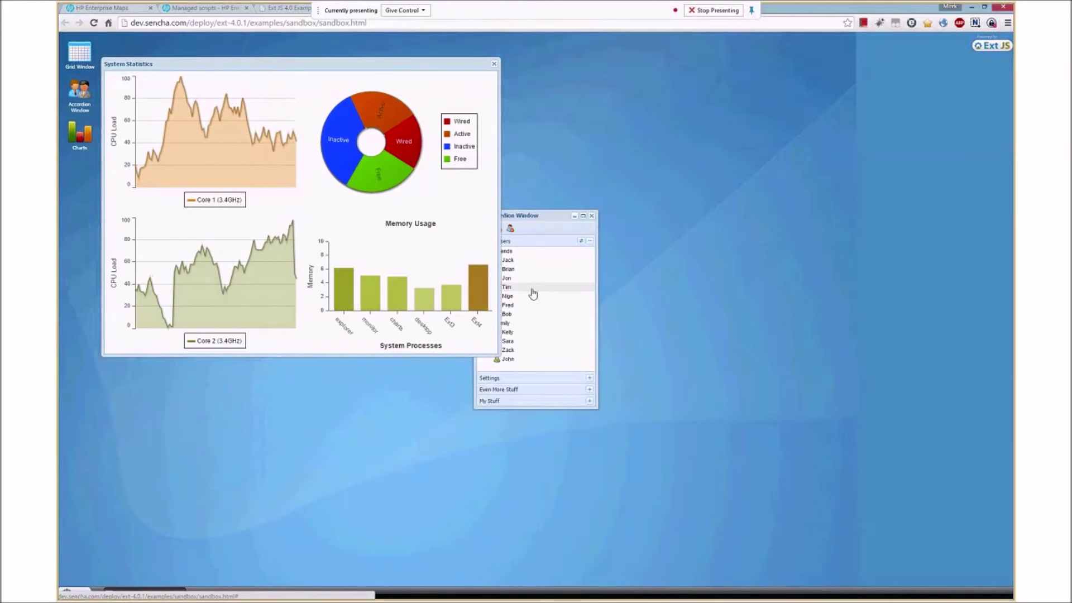
{"action": "left_click_drag", "start_coordinate": [530, 215], "coordinate": [602, 191]}
{"action": "left_click", "coordinate": [79, 53]}
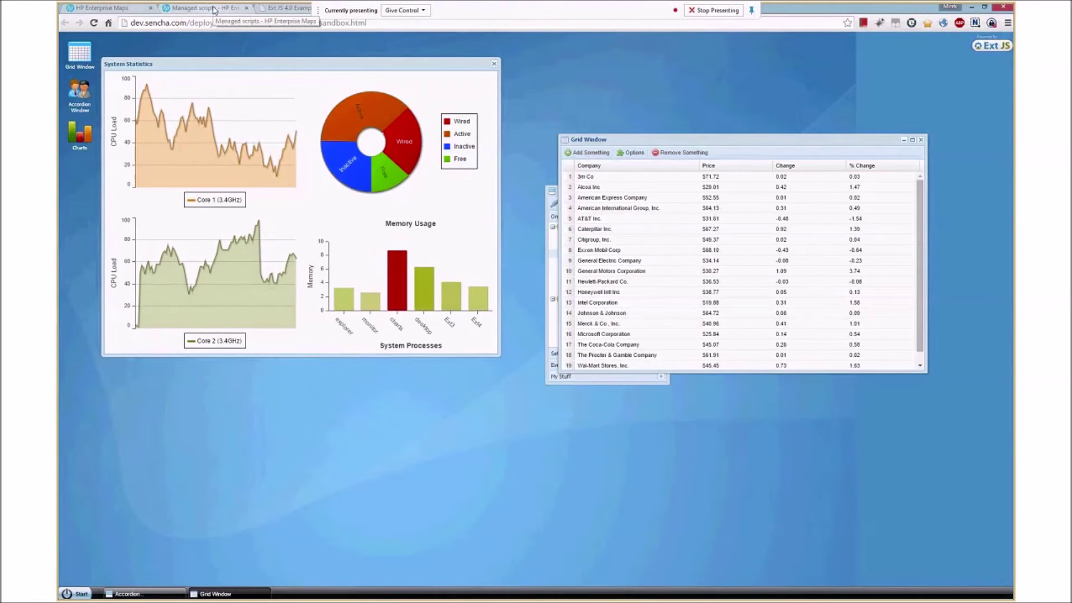
Step: Return to the CloudAssessmentStatus.js code in Enterprise Maps, review its calculation functions and fields, and close the editor without saving
{"action": "left_click", "coordinate": [214, 8]}
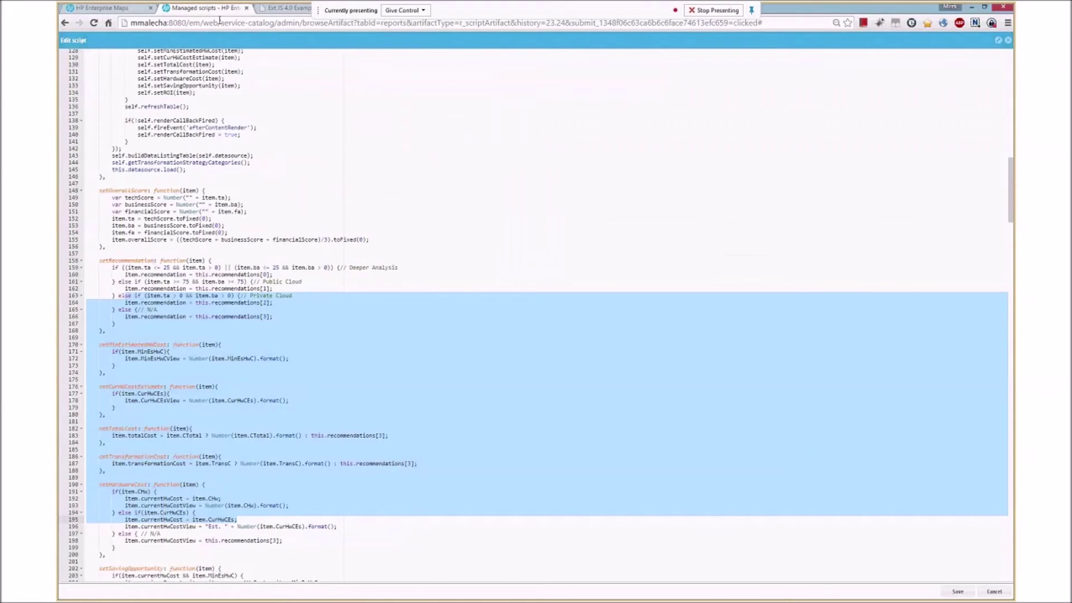
{"action": "left_click", "coordinate": [371, 358]}
{"action": "scroll", "coordinate": [302, 304], "scroll_direction": "down", "scroll_amount": 3}
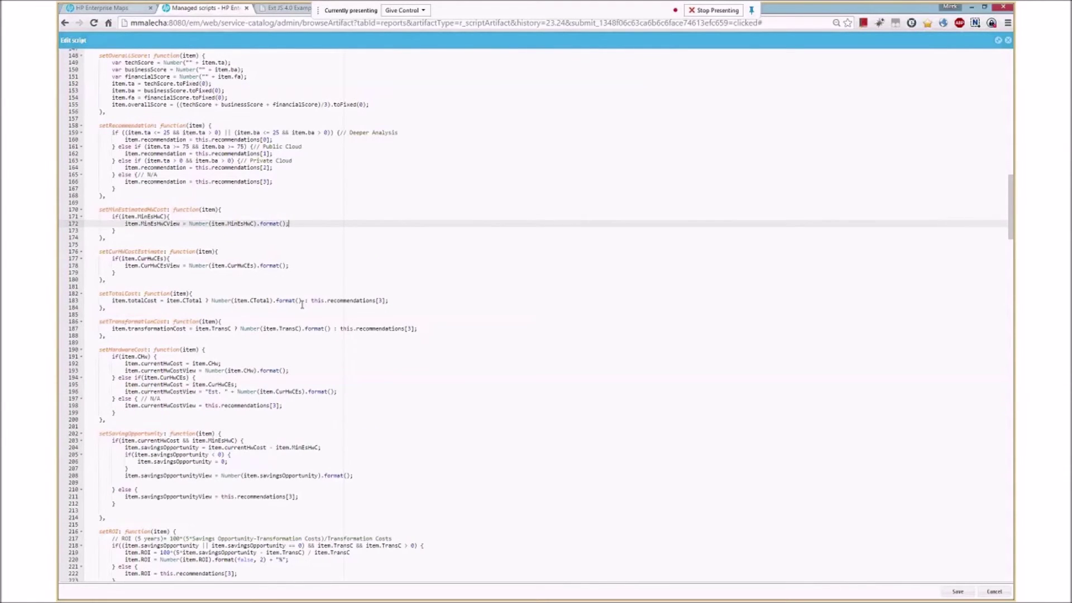
{"action": "scroll", "coordinate": [302, 304], "scroll_direction": "up", "scroll_amount": 4}
{"action": "scroll", "coordinate": [300, 302], "scroll_direction": "up", "scroll_amount": 12}
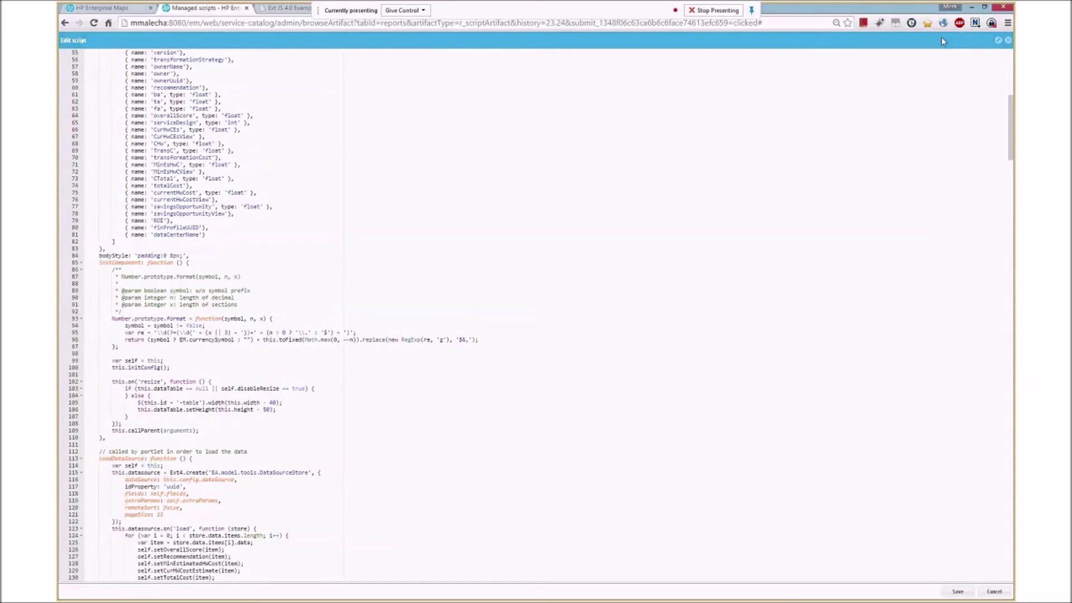
{"action": "left_click", "coordinate": [1008, 42]}
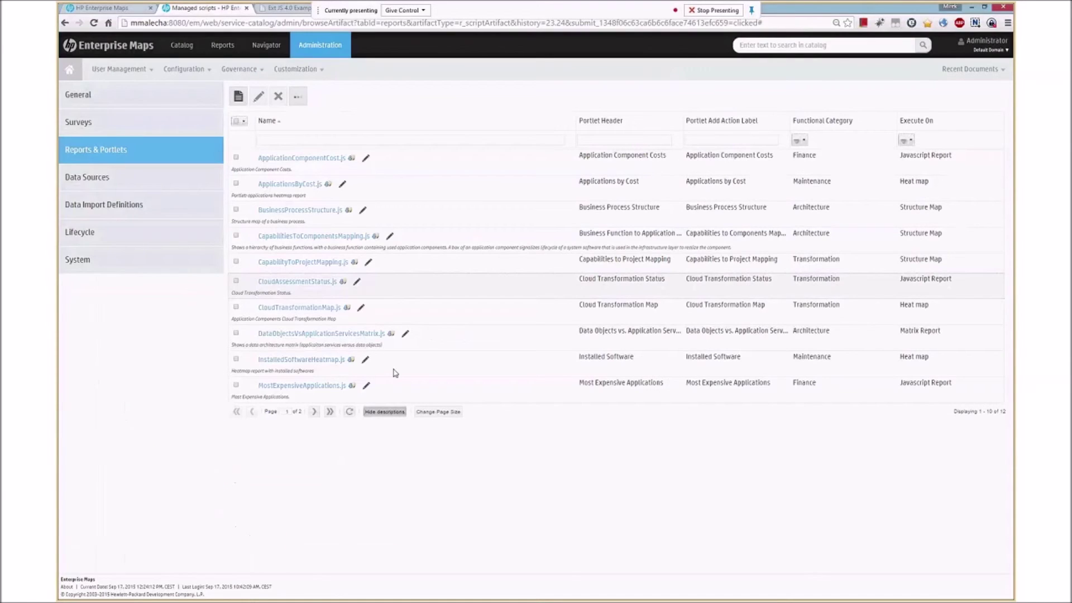
Step: Open InstalledSoftwareHeatmap.js for editing, highlight its visualizations block for comparison, and close the editor without saving
{"action": "left_click", "coordinate": [365, 360]}
{"action": "left_click", "coordinate": [491, 398], "text": "shift"}
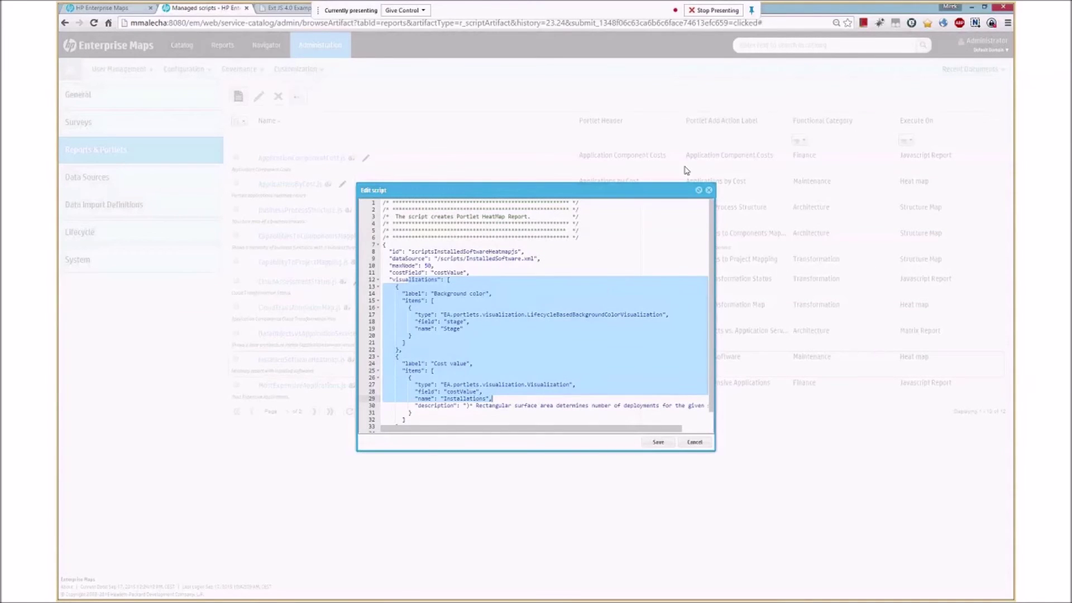
{"action": "left_click", "coordinate": [709, 191]}
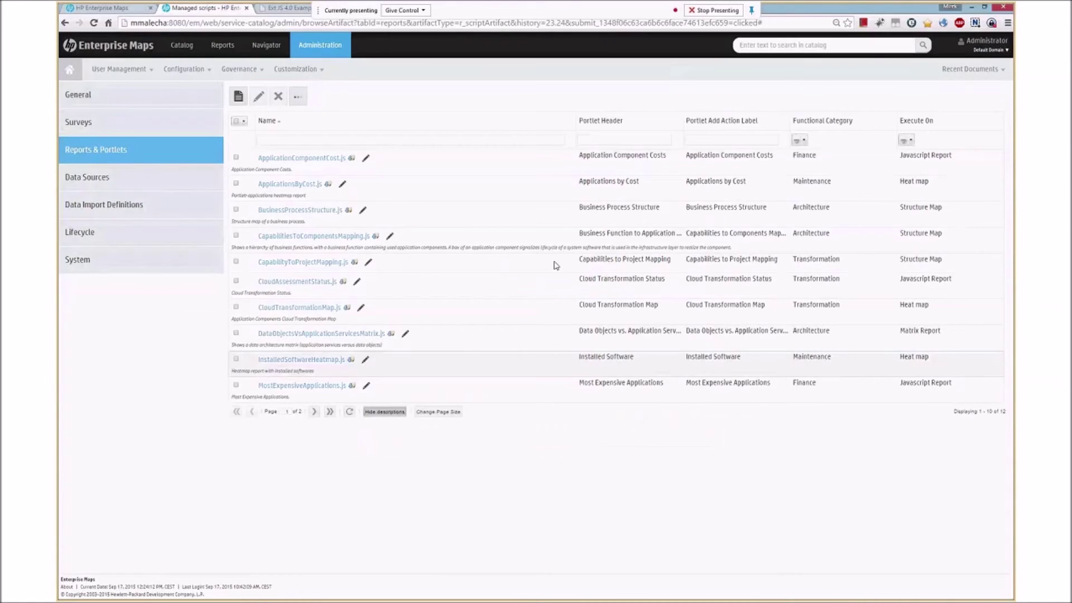
Step: Load d3js.org in the Ext JS samples browser tab, open its examples gallery and browse the visual index
{"action": "left_click", "coordinate": [291, 8]}
{"action": "left_click", "coordinate": [269, 23]}
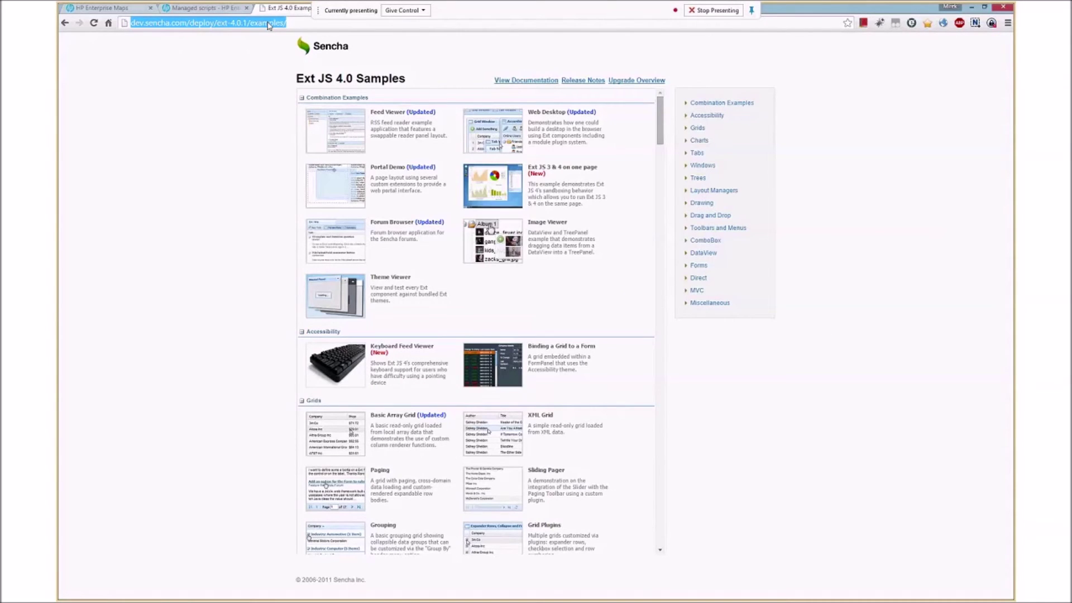
{"action": "type", "text": "d3"}
{"action": "key", "text": "Return"}
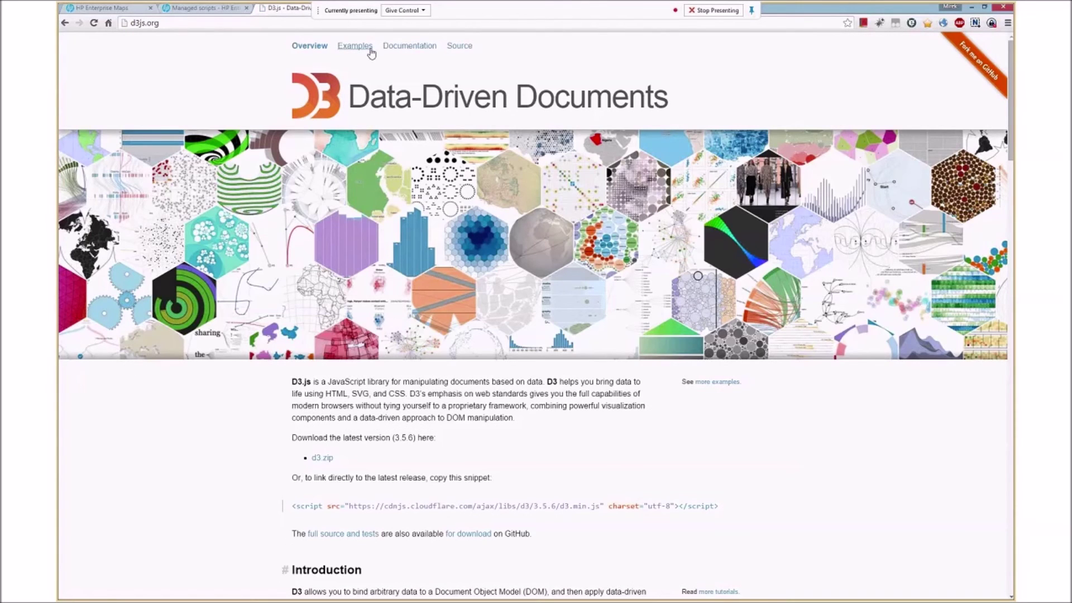
{"action": "left_click", "coordinate": [371, 53]}
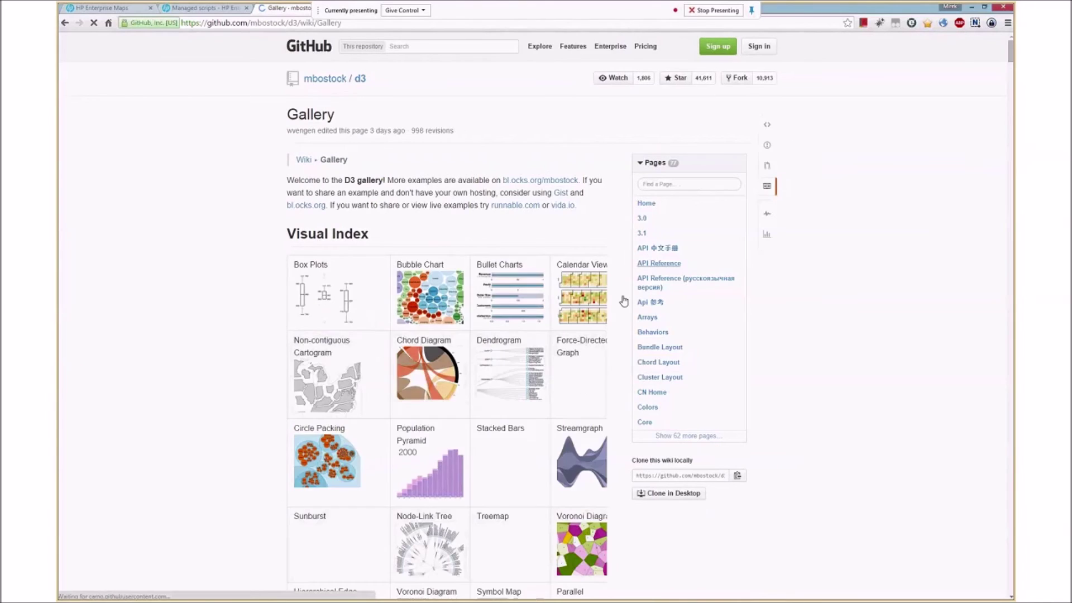
{"action": "scroll", "coordinate": [568, 379], "scroll_direction": "down", "scroll_amount": 2}
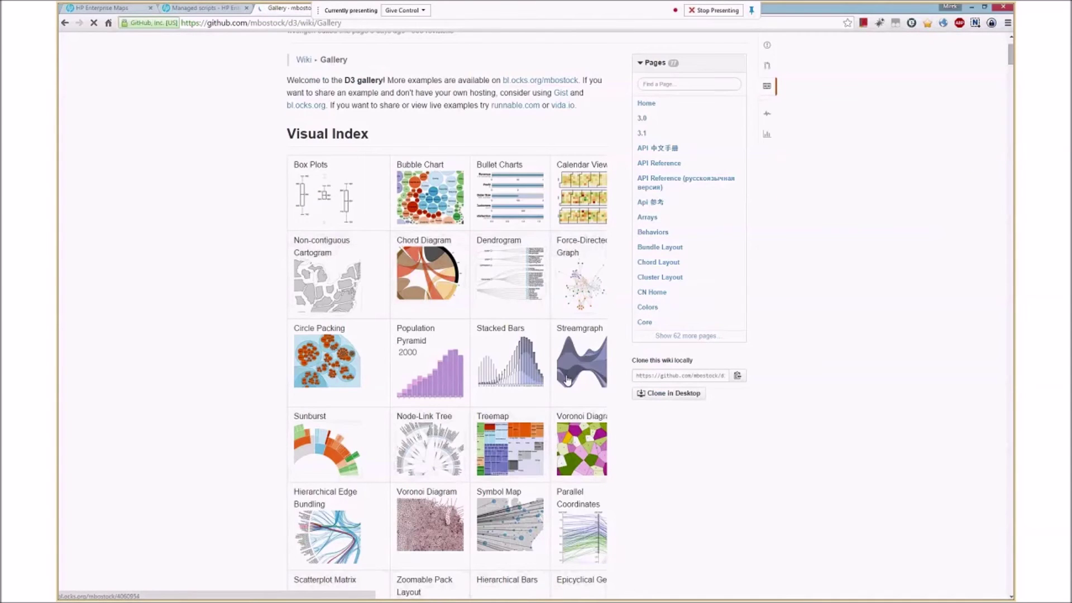
{"action": "scroll", "coordinate": [568, 379], "scroll_direction": "down", "scroll_amount": 10}
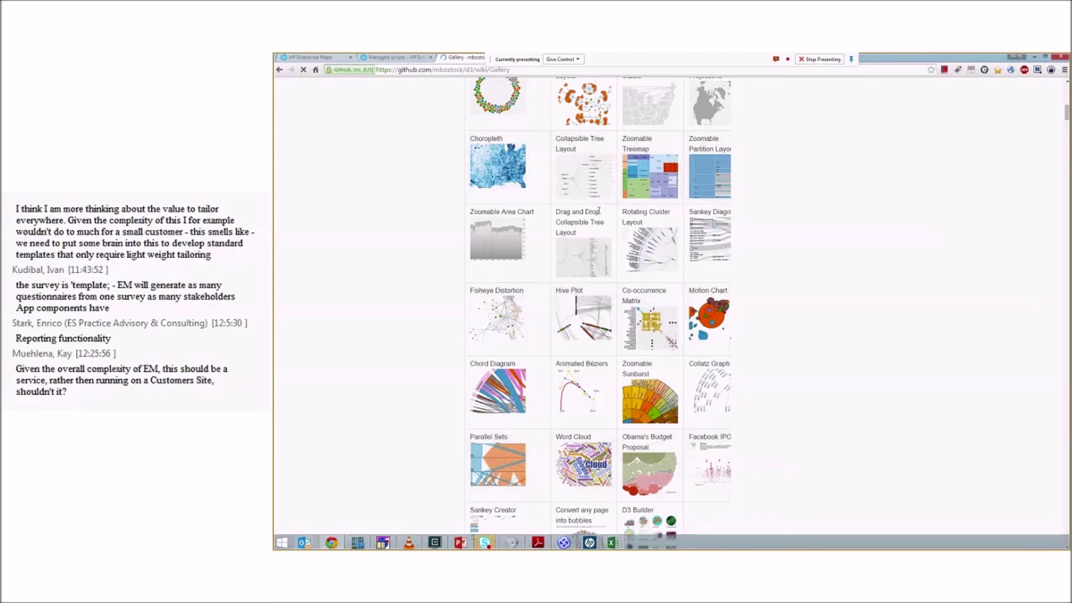
Step: Open the Collapsible Tree Layout example and expand the tree's interpolate and analytics branches
{"action": "left_click", "coordinate": [581, 180]}
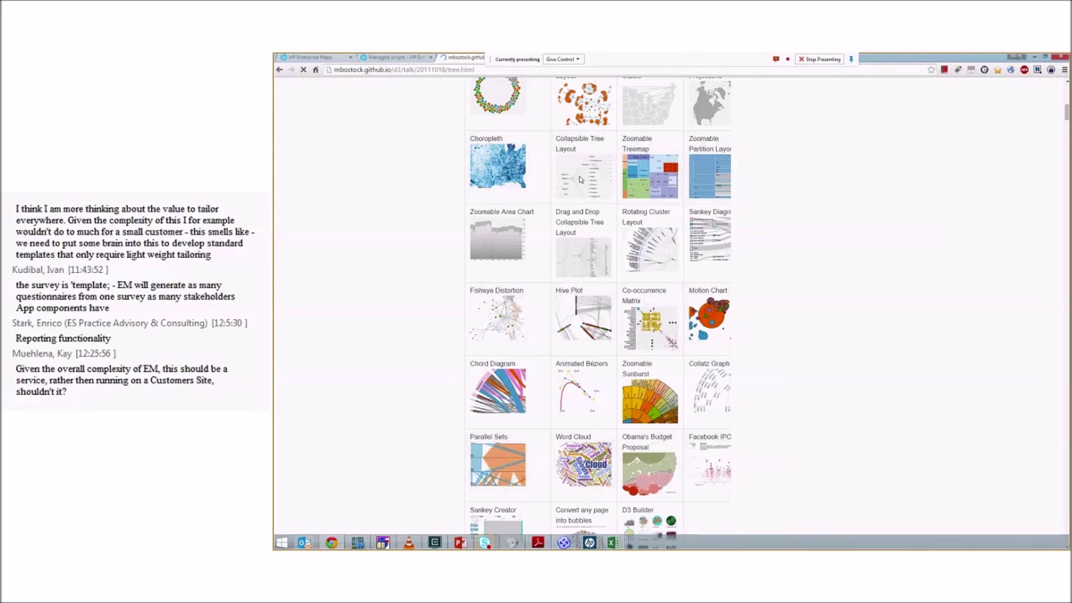
{"action": "left_click", "coordinate": [472, 305]}
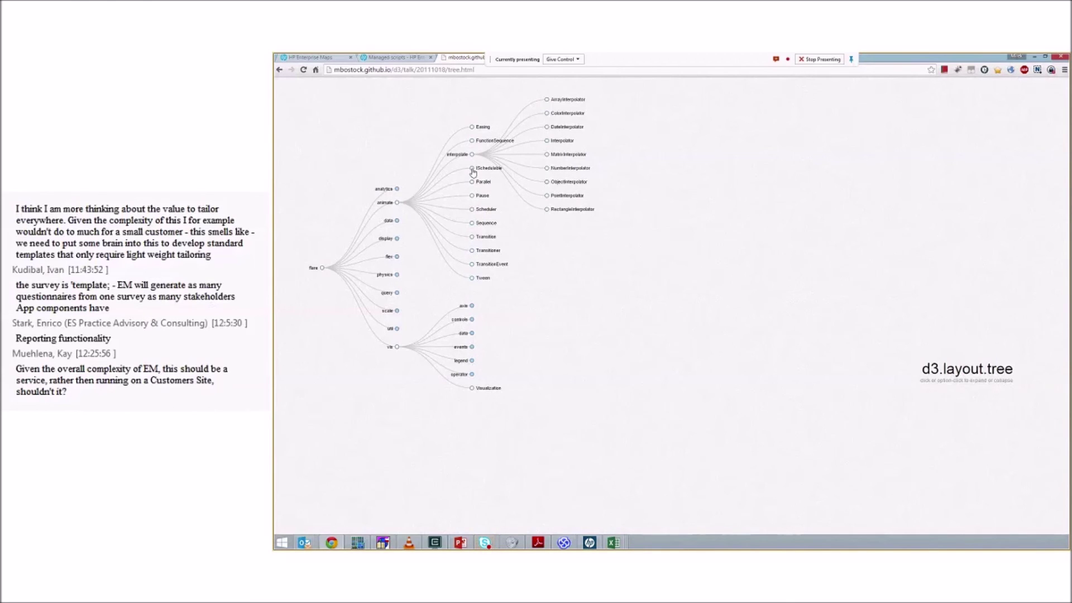
{"action": "left_click", "coordinate": [397, 189]}
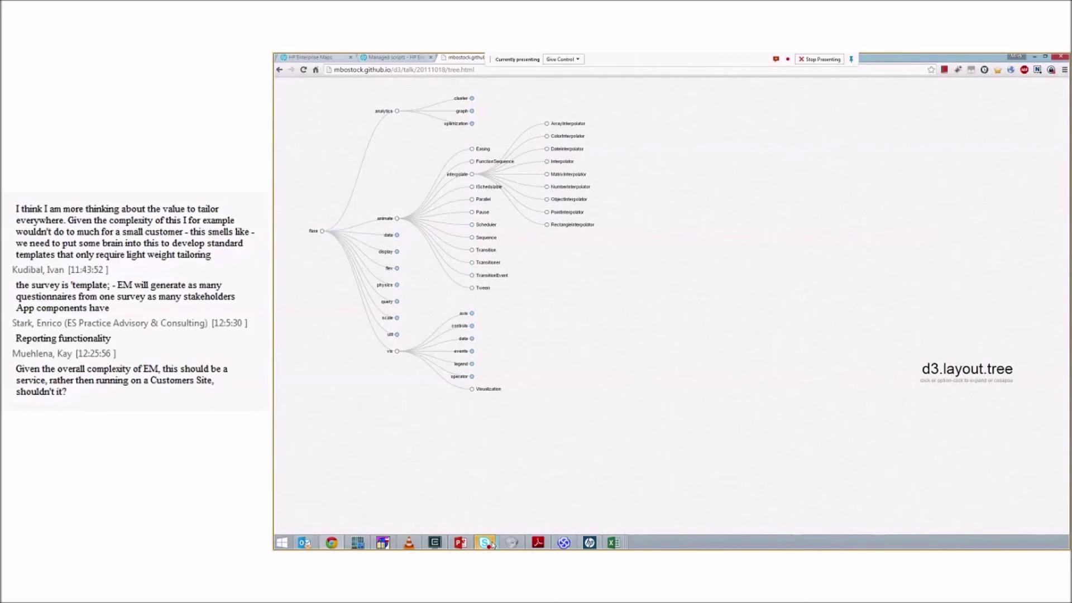
Step: Switch back to the Enterprise Maps script management page
{"action": "left_click", "coordinate": [395, 60]}
{"action": "left_click", "coordinate": [481, 160]}
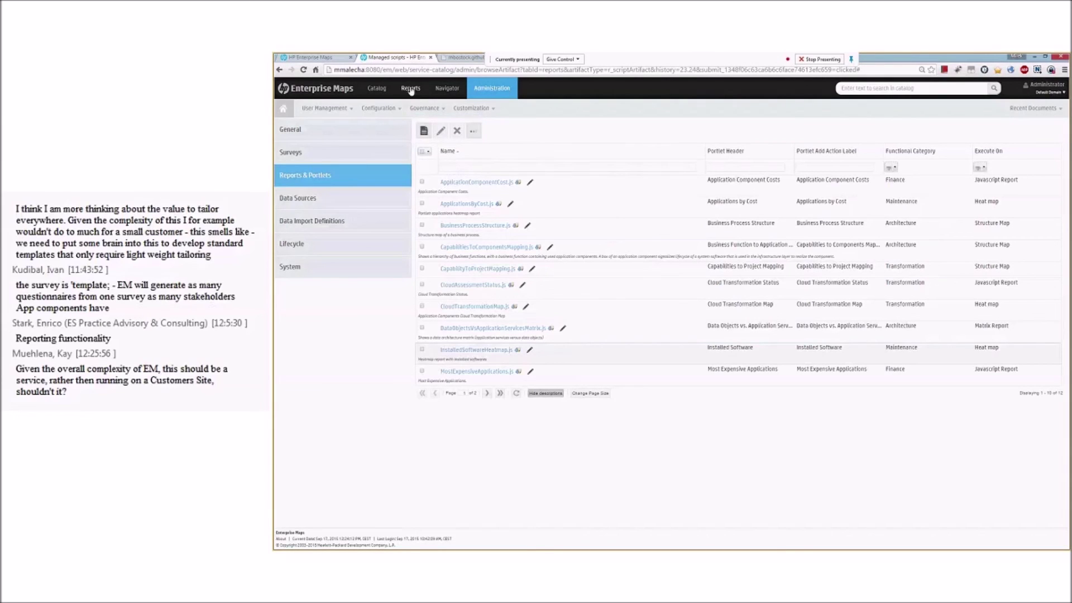